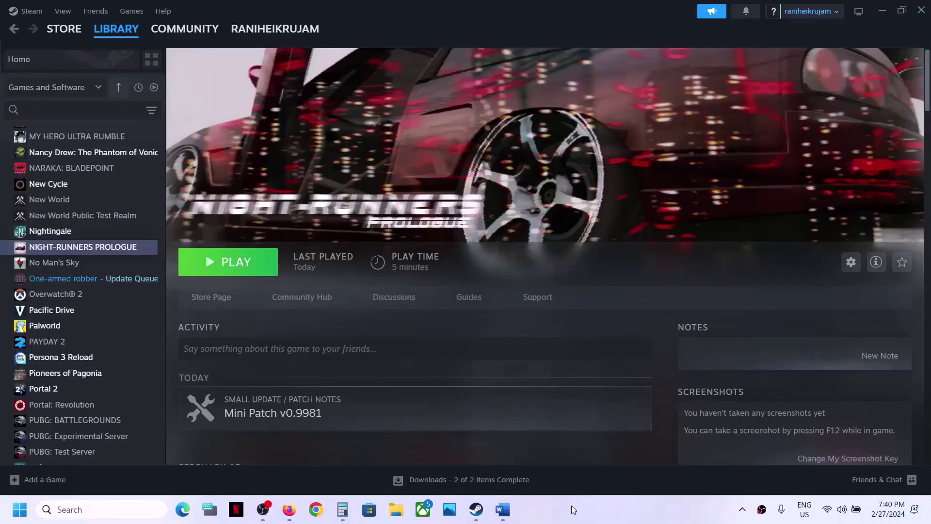
Step: Show the Start menu's power options for Step 1's restart, then dismiss them
click(503, 509)
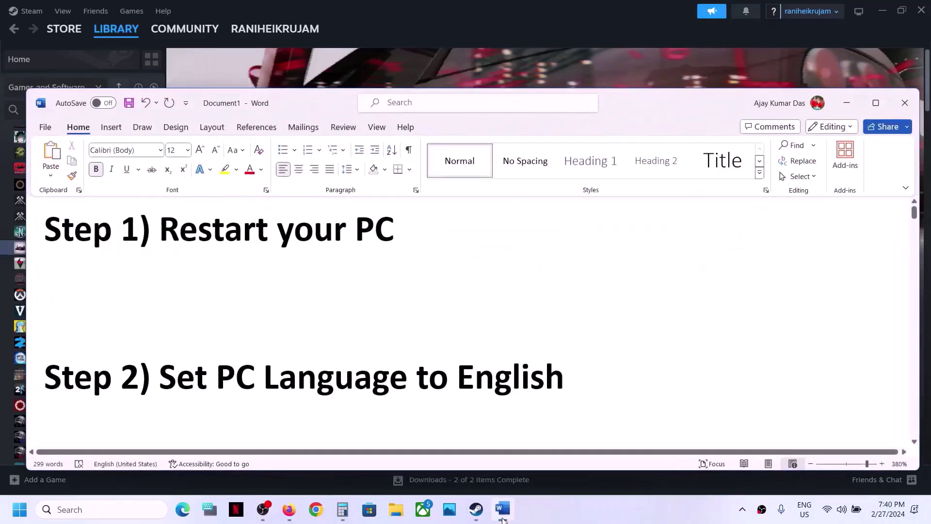
click(503, 509)
click(19, 509)
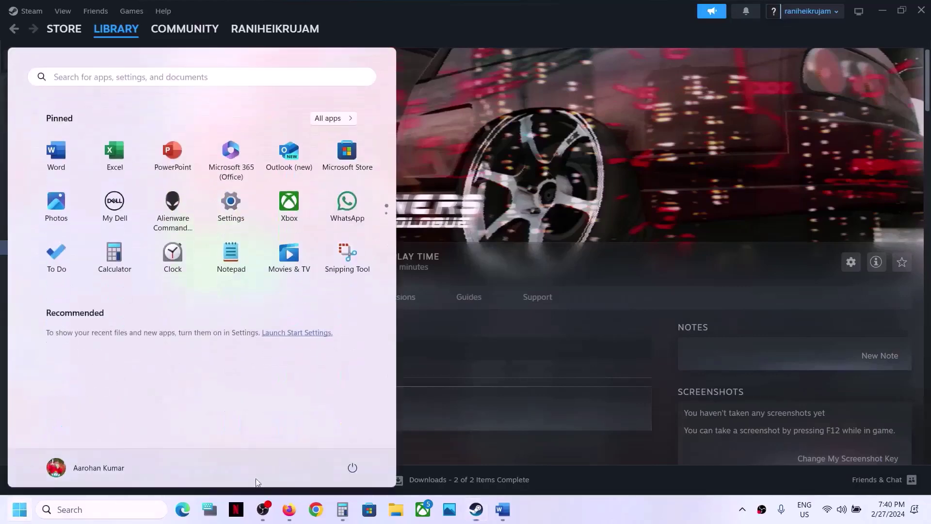
click(352, 467)
key(Escape)
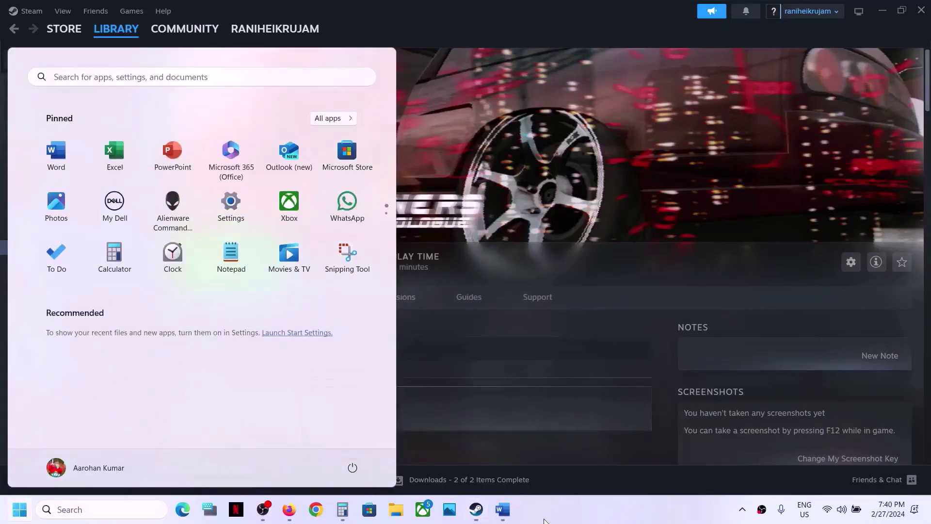
key(Escape)
Step: Highlight Step 2's set-language-to-English instruction in Word, minimize Word, and bring up Windows Settings
click(502, 510)
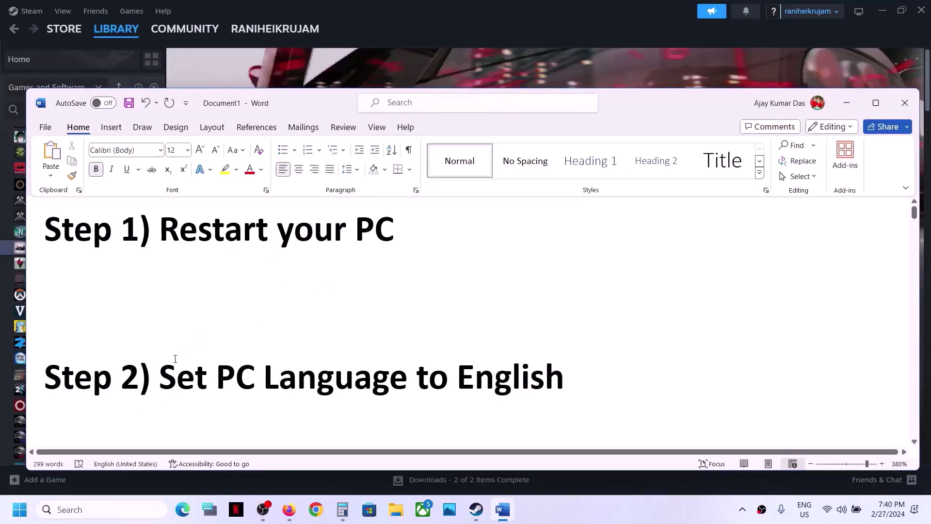
drag(168, 369, 564, 381)
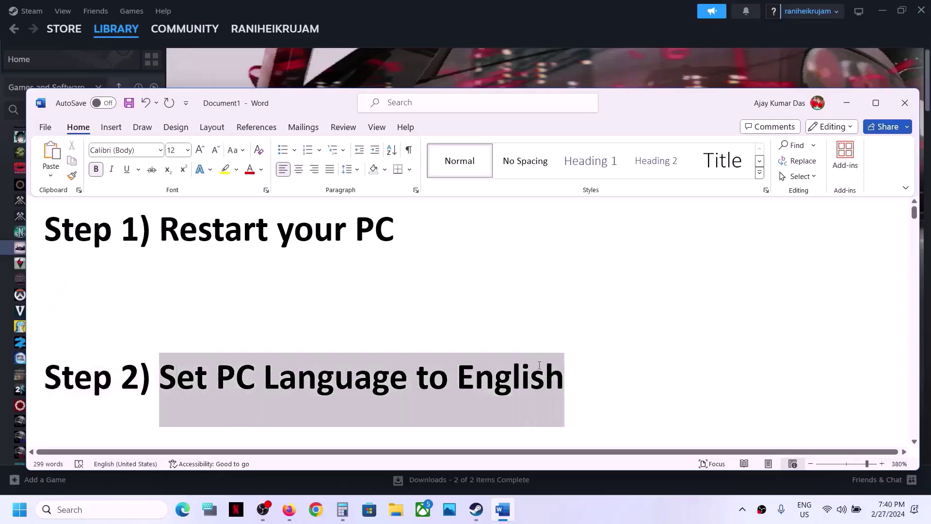
click(846, 106)
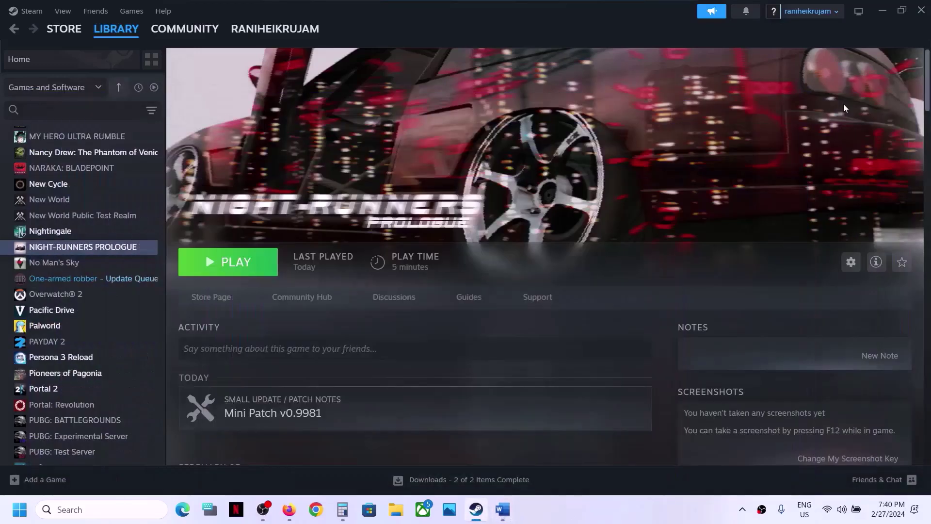
key(super+i)
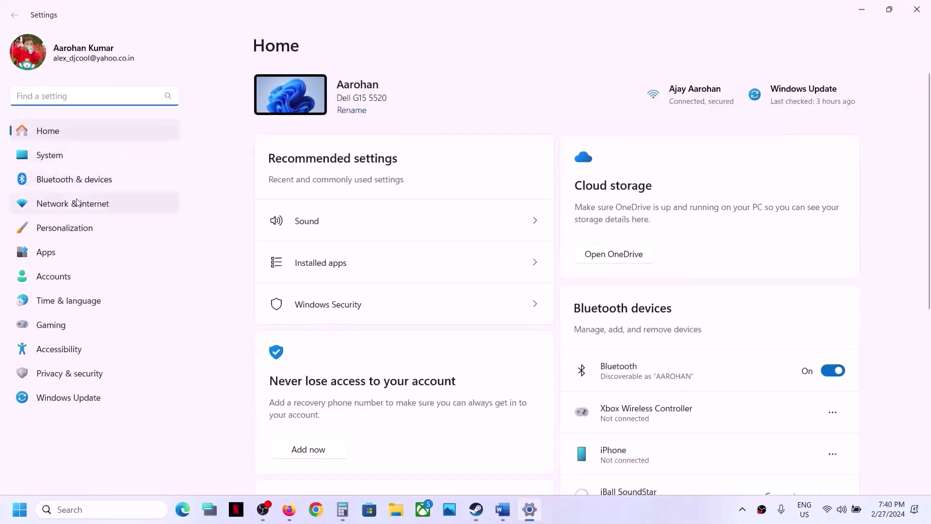
Step: Confirm the display language in Time & language > Language & region is English (United States), then close Settings
click(70, 302)
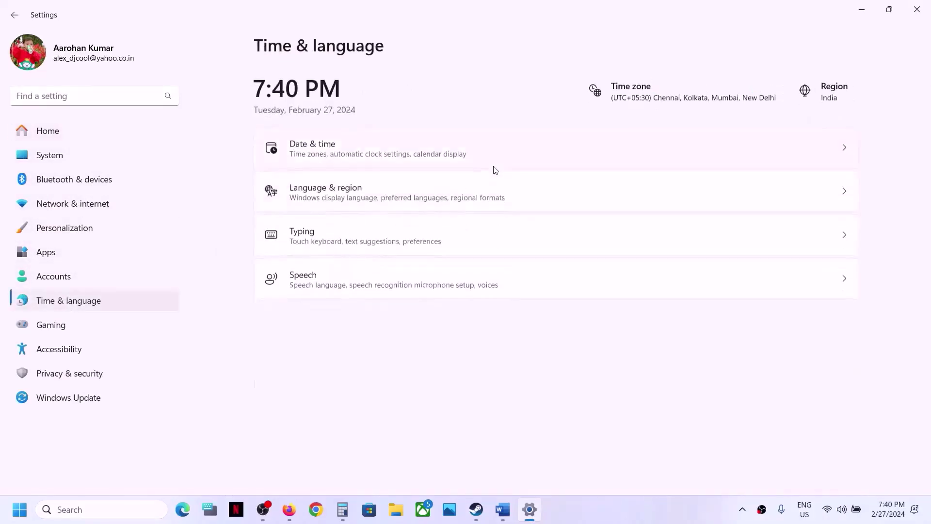
click(381, 203)
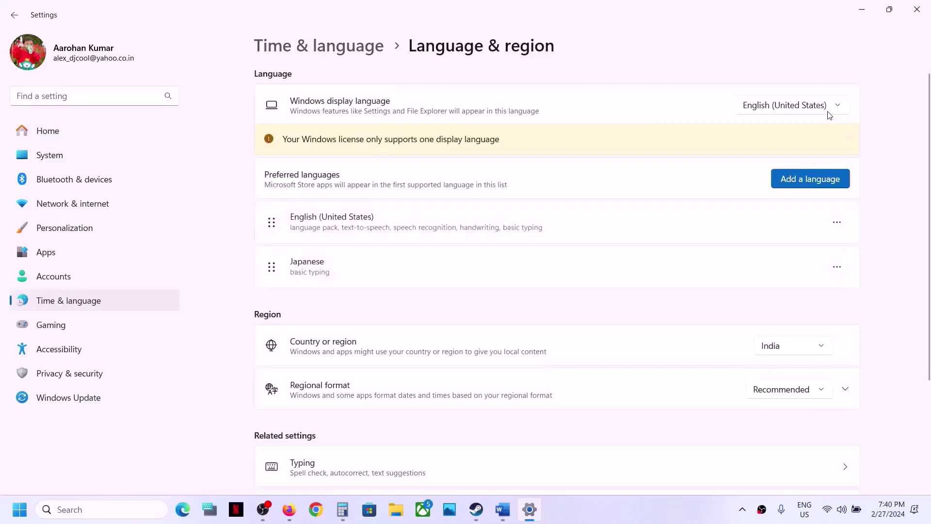
click(916, 12)
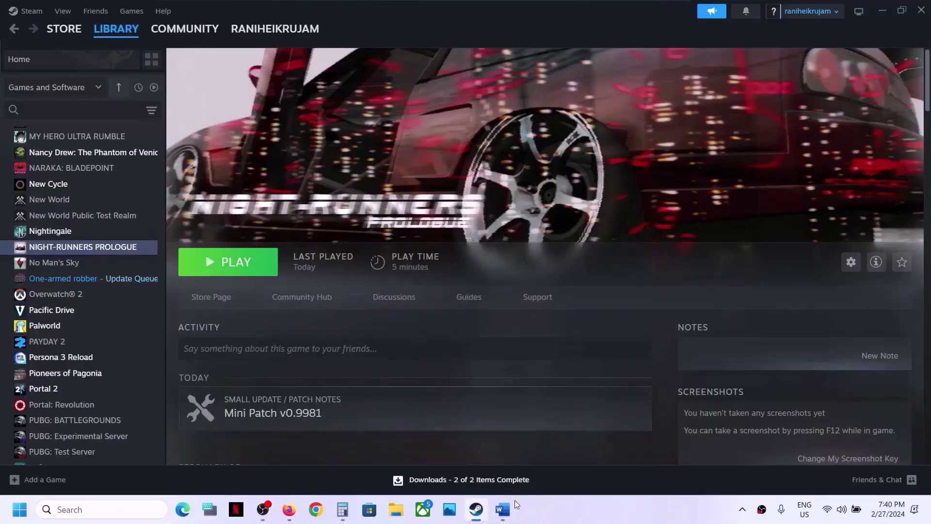
Step: Highlight Step 3's date, time and time-zone instruction, minimize Word, and open Date & time settings from the clock
click(509, 511)
scroll(385, 325, down, 3)
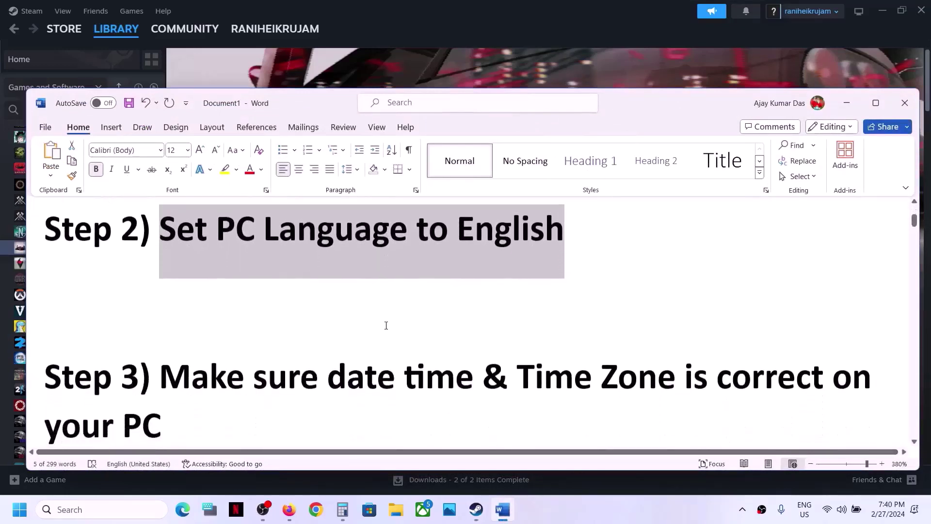
drag(161, 335, 706, 375)
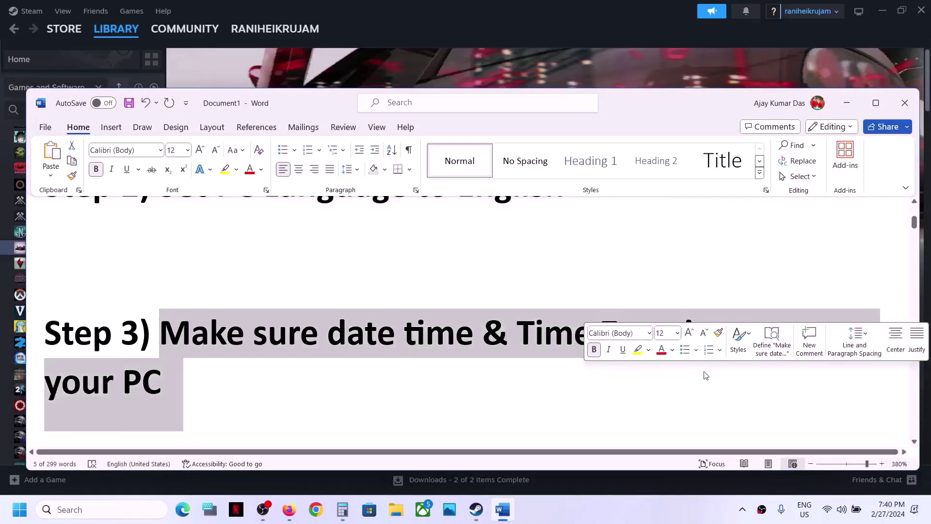
click(847, 103)
right_click(886, 513)
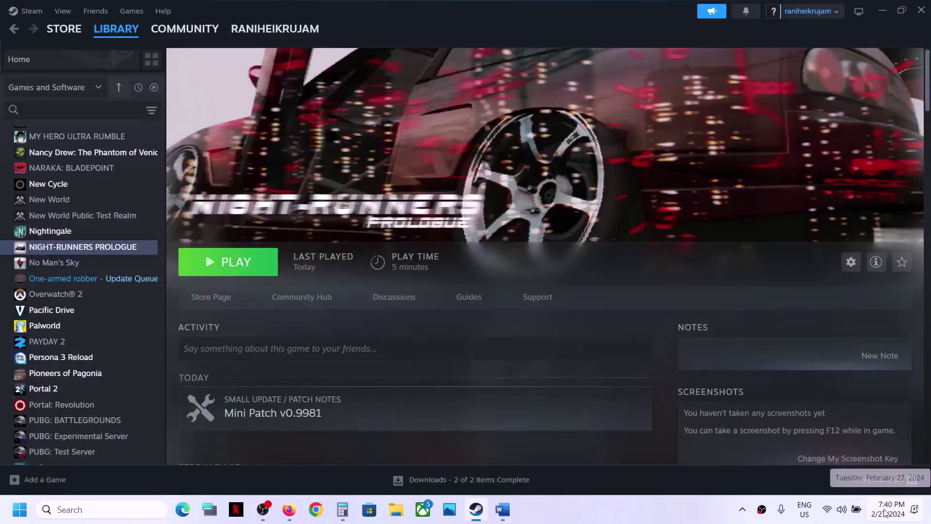
click(888, 463)
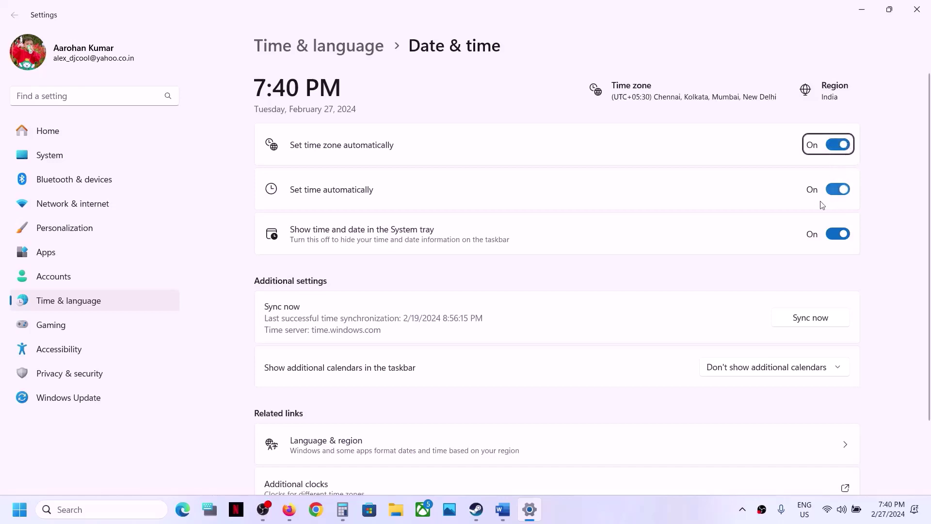
Step: Sync the clock with time.windows.com, retrying until it succeeds at 7:41:01 PM, then return to Word
click(815, 323)
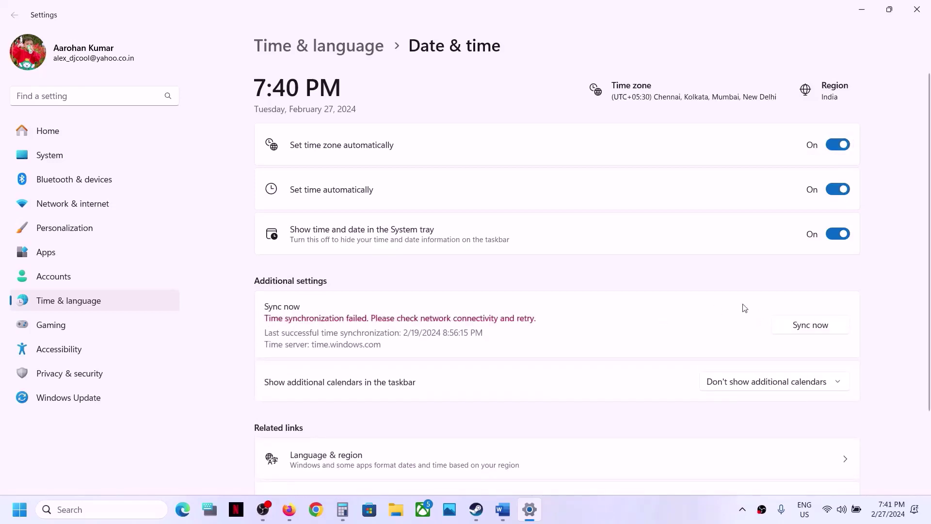
click(798, 326)
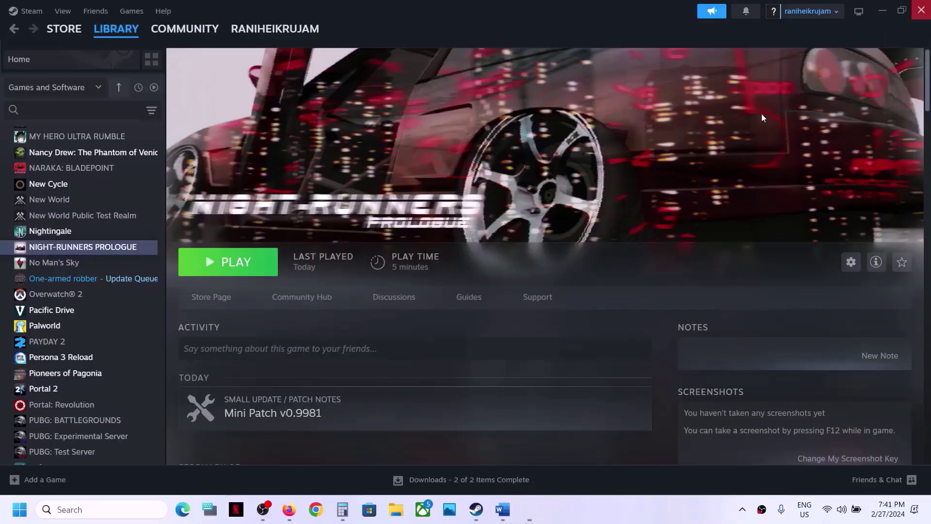
click(917, 9)
click(503, 518)
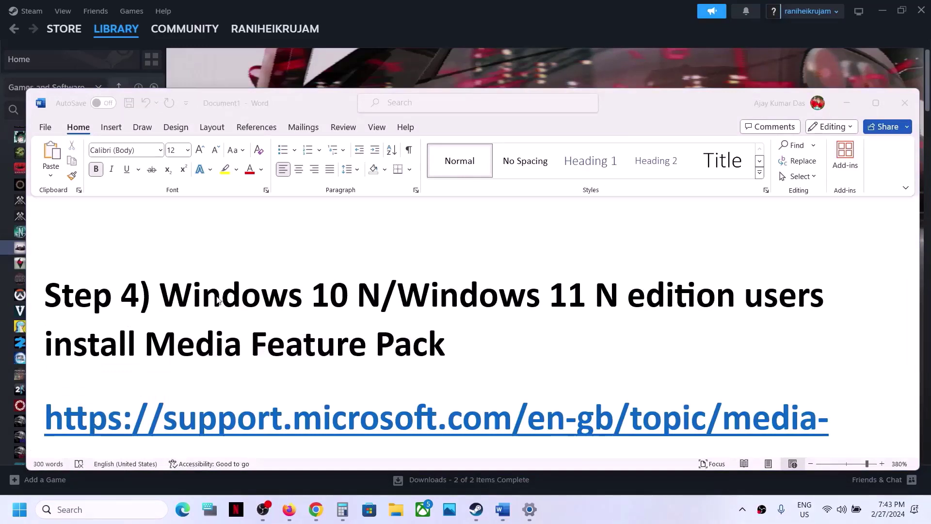
Step: Highlight Step 4's Windows 10 N/11 N editions, Media Feature Pack and support link, then view that page in Chrome
click(176, 299)
drag(164, 297, 612, 297)
key(shift+ctrl+Left)
key(shift+ctrl+Left)
key(shift+ctrl+Left)
key(shift+ctrl+Left)
key(shift+ctrl+Left)
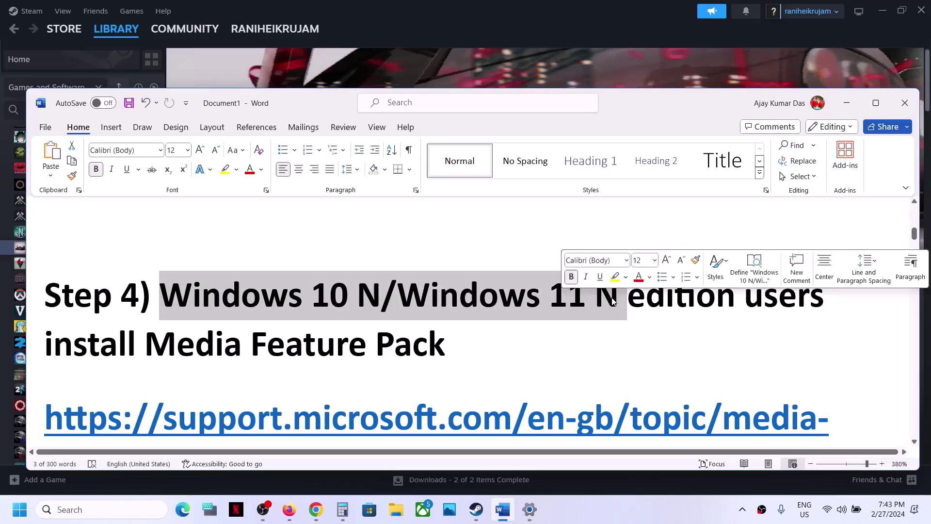
scroll(450, 312, down, 3)
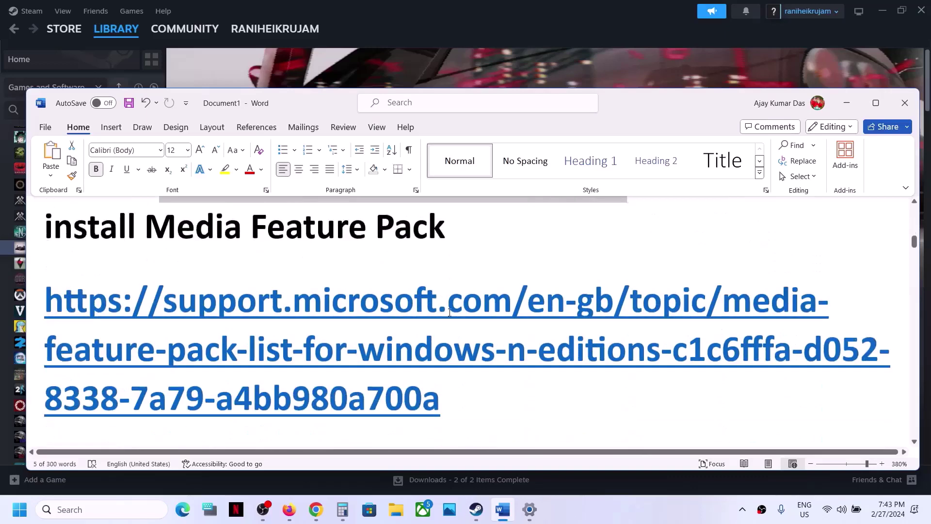
scroll(374, 276, up, 3)
scroll(299, 244, down, 2)
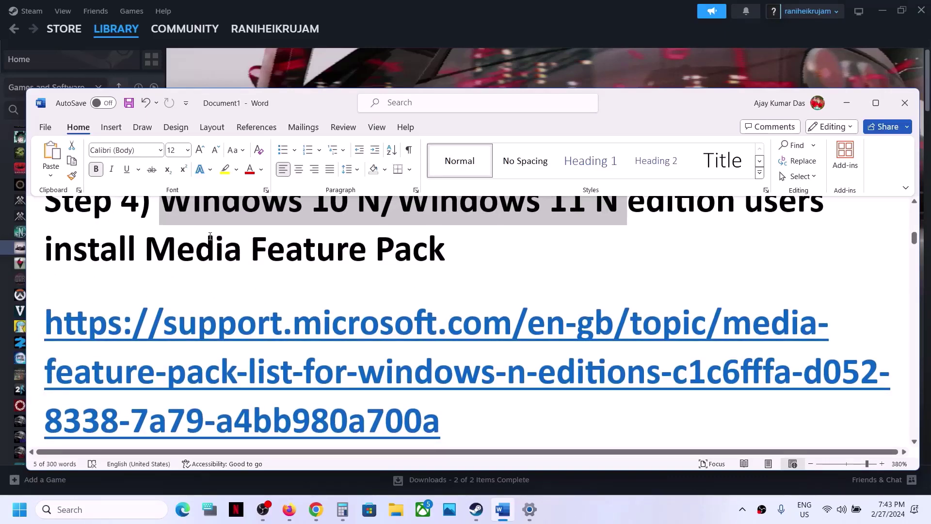
drag(210, 237, 451, 248)
triple_click(122, 357)
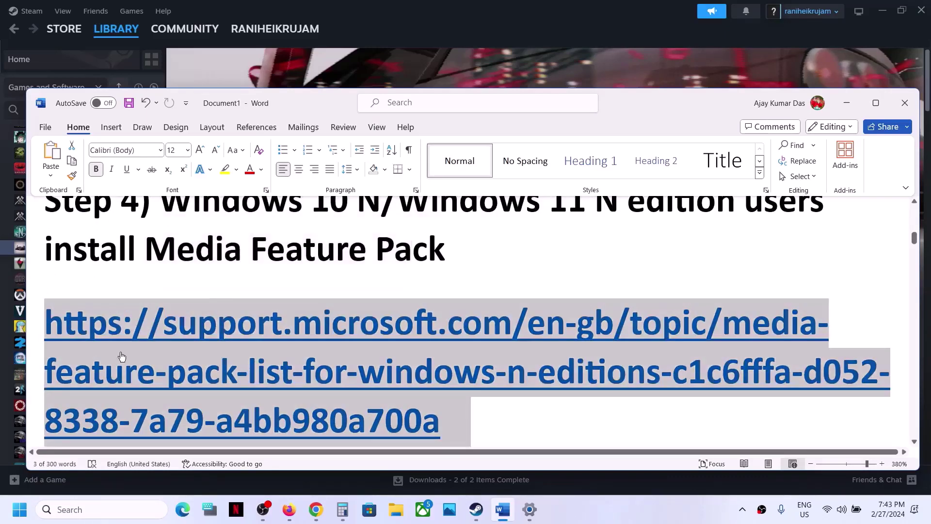
click(315, 509)
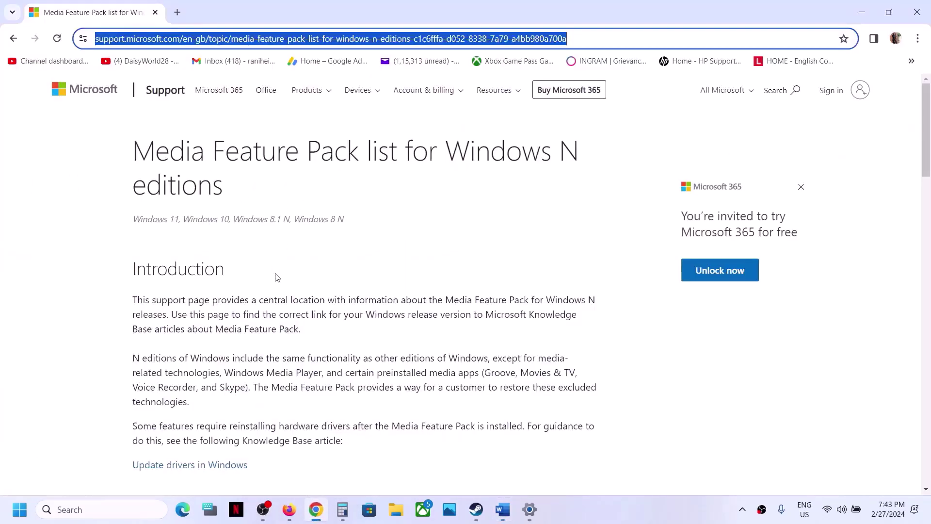
scroll(276, 276, down, 4)
scroll(276, 277, down, 12)
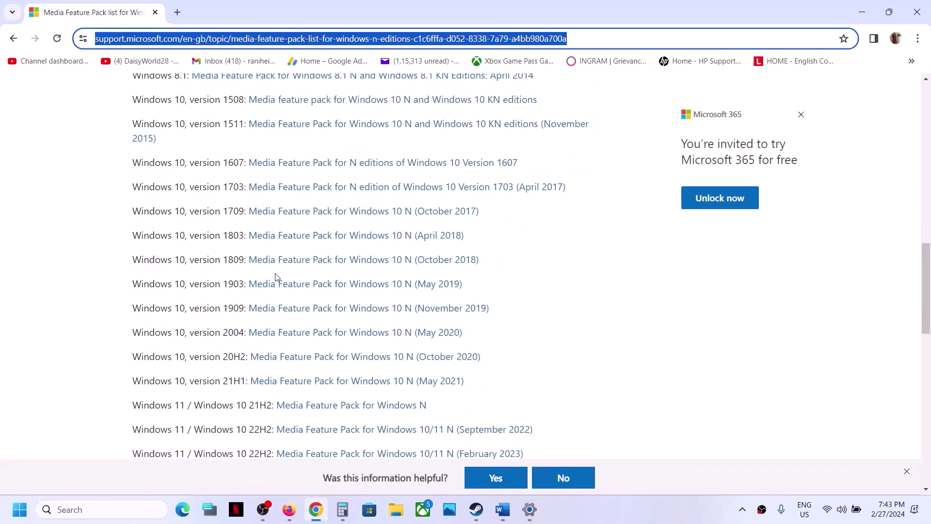
scroll(275, 272, down, 1)
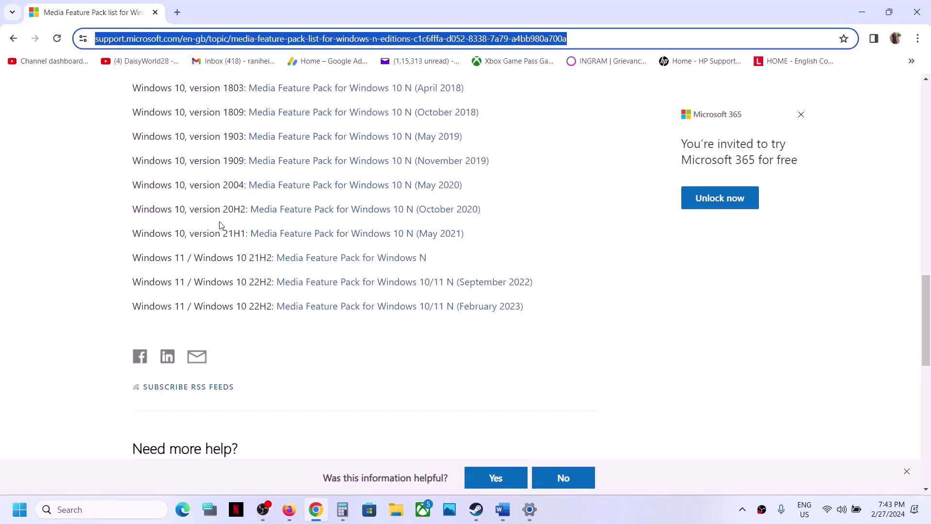
scroll(220, 225, up, 2)
scroll(221, 225, up, 3)
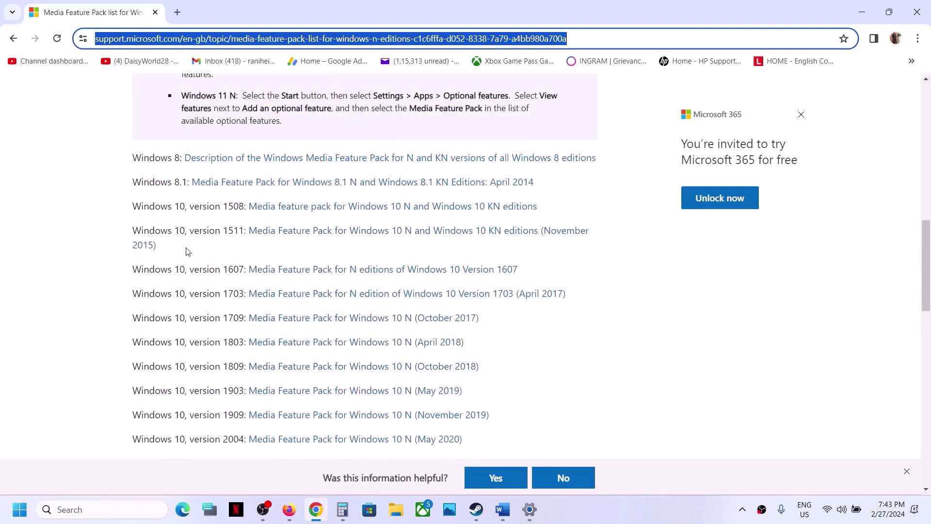
scroll(207, 290, down, 3)
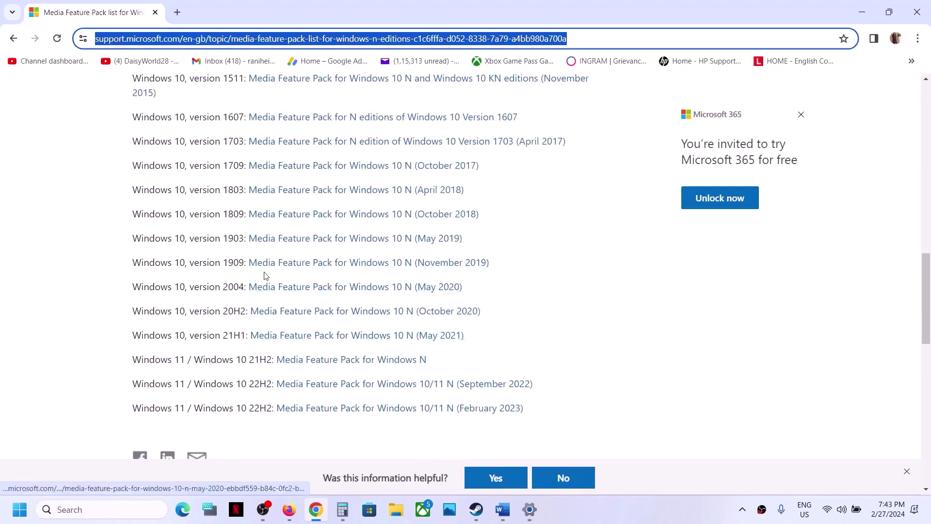
Step: Run winver from taskbar search to confirm Windows 11 version 23H2 (build 22631.3155), then close About Windows
click(102, 510)
text(win)
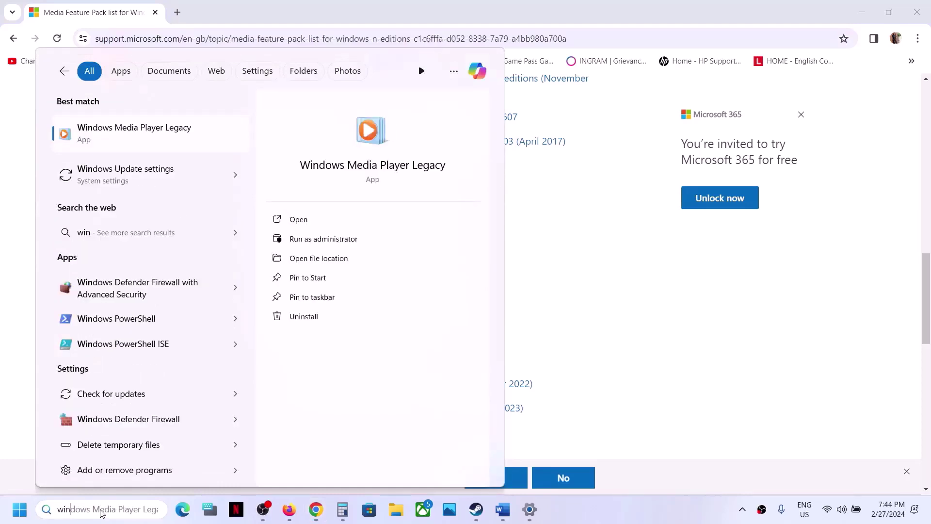
text(re)
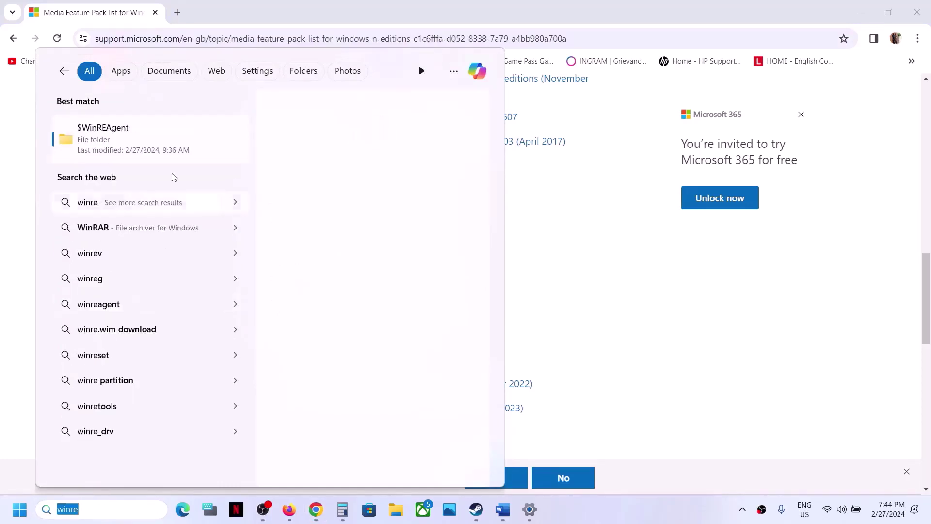
key(BackSpace)
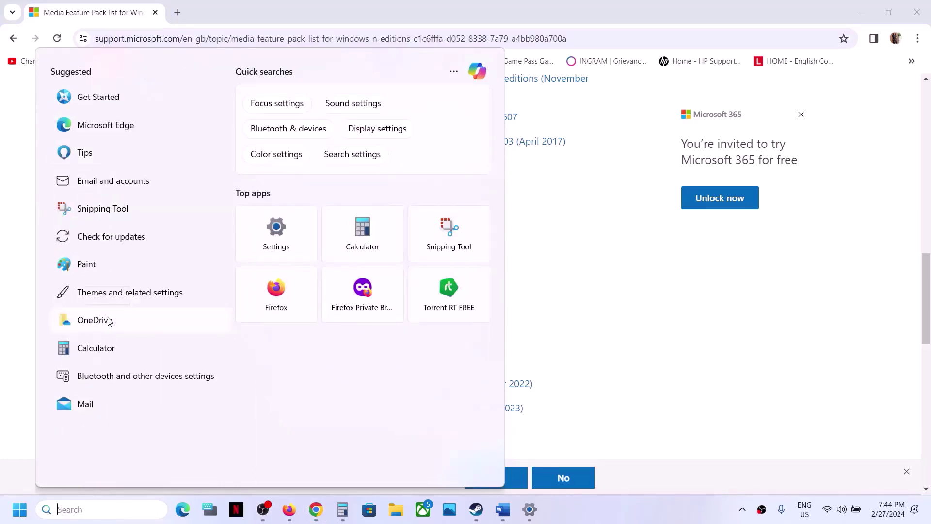
text(w)
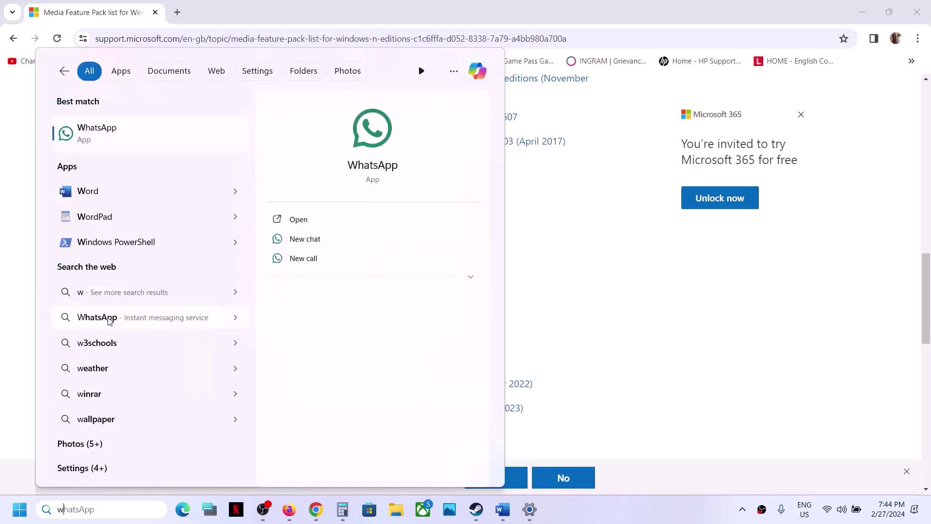
text(inver)
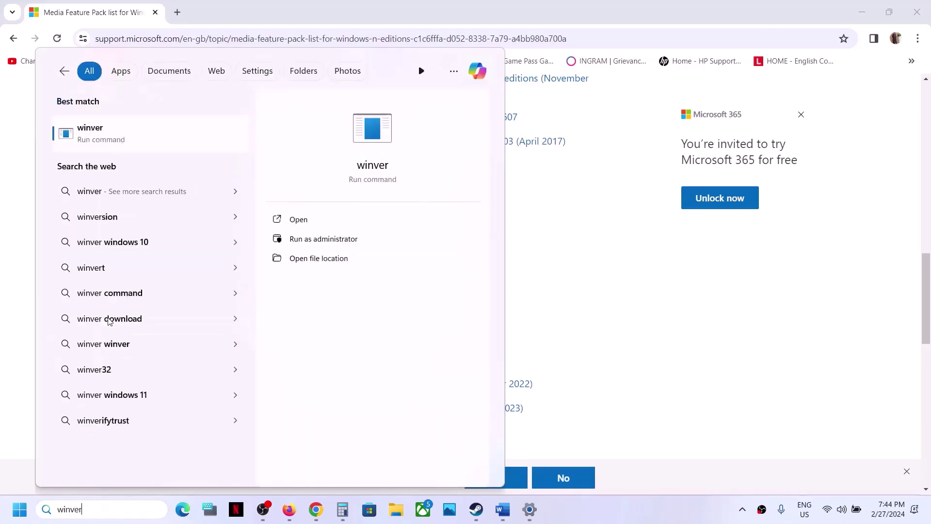
drag(100, 515, 27, 515)
click(97, 143)
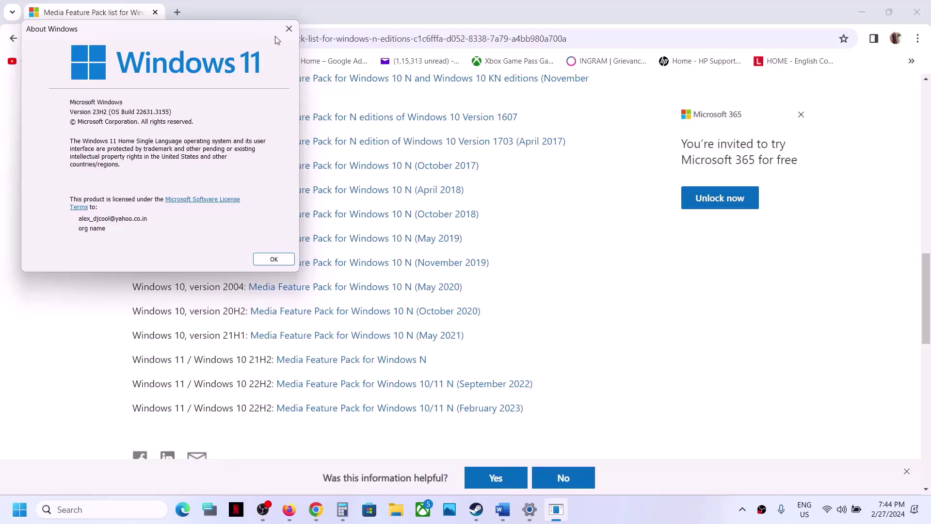
click(289, 29)
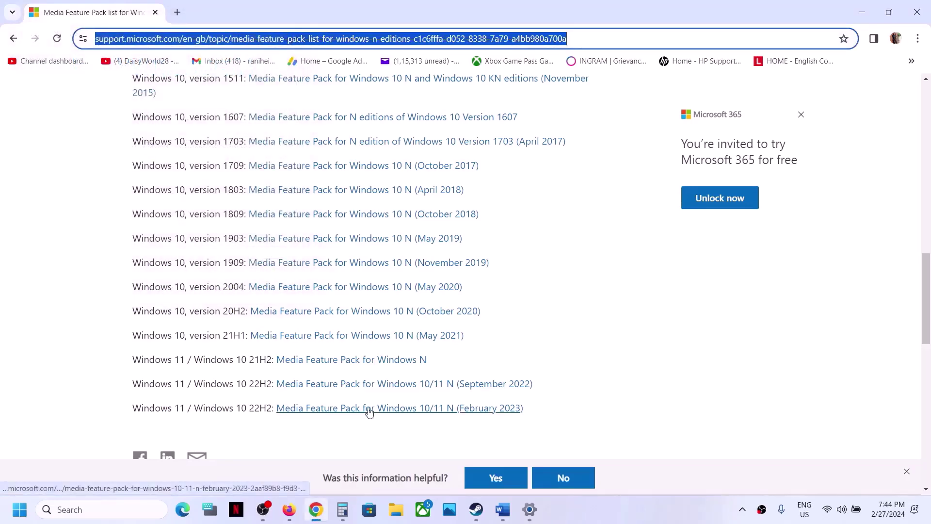
Step: Highlight 21H2 and 22H2 on the Windows 11 lines, picking out the February 2023 22H2 pack
drag(134, 361, 222, 353)
double_click(249, 359)
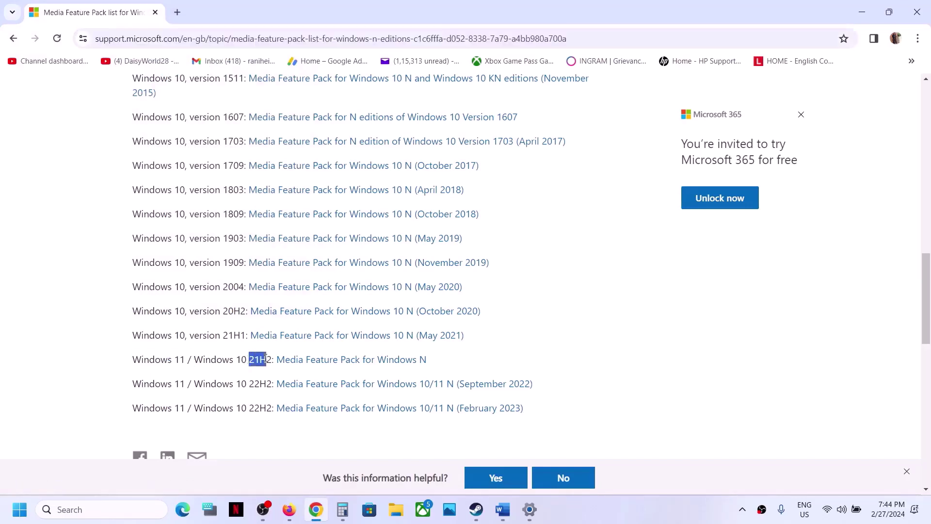
click(249, 386)
drag(249, 386, 260, 386)
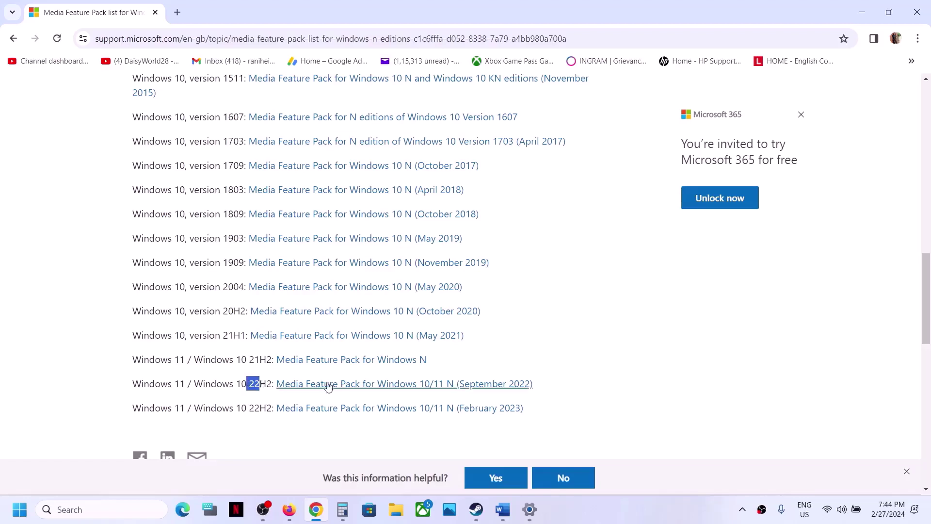
double_click(251, 410)
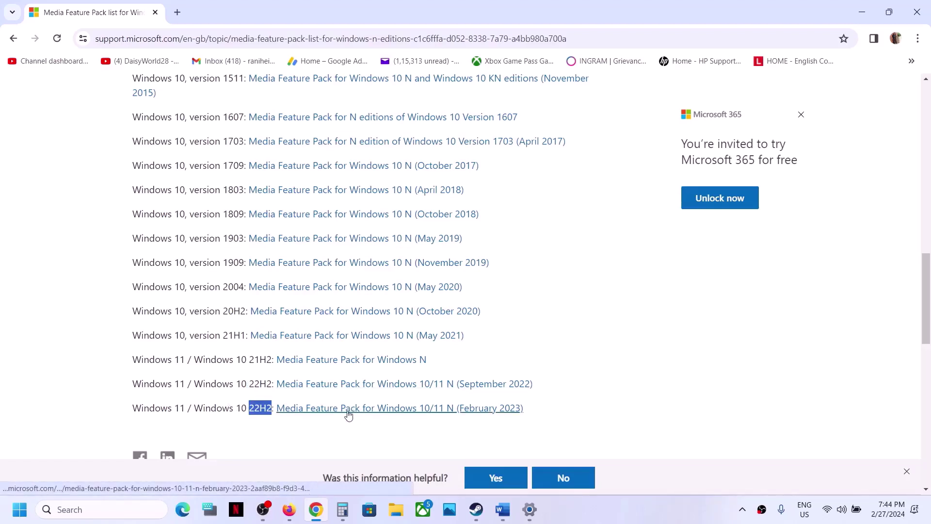
scroll(397, 297, up, 1)
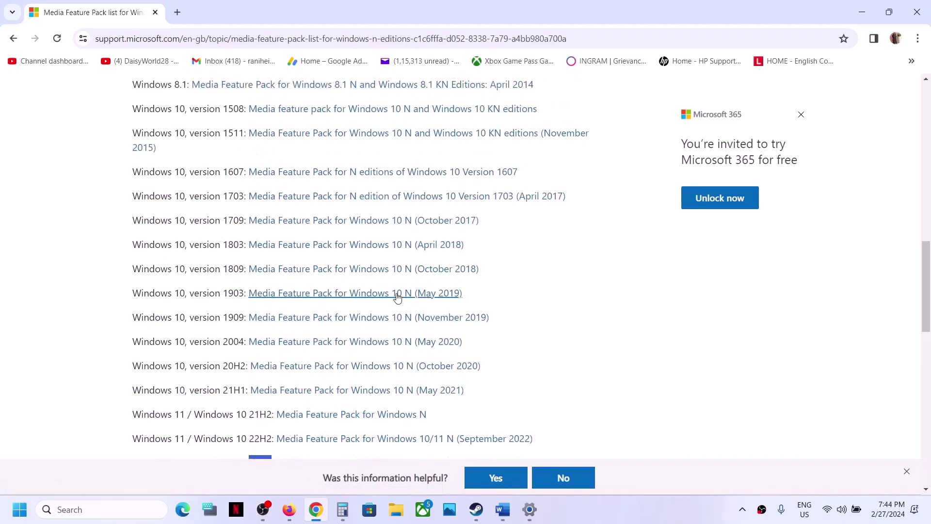
scroll(263, 351, down, 1)
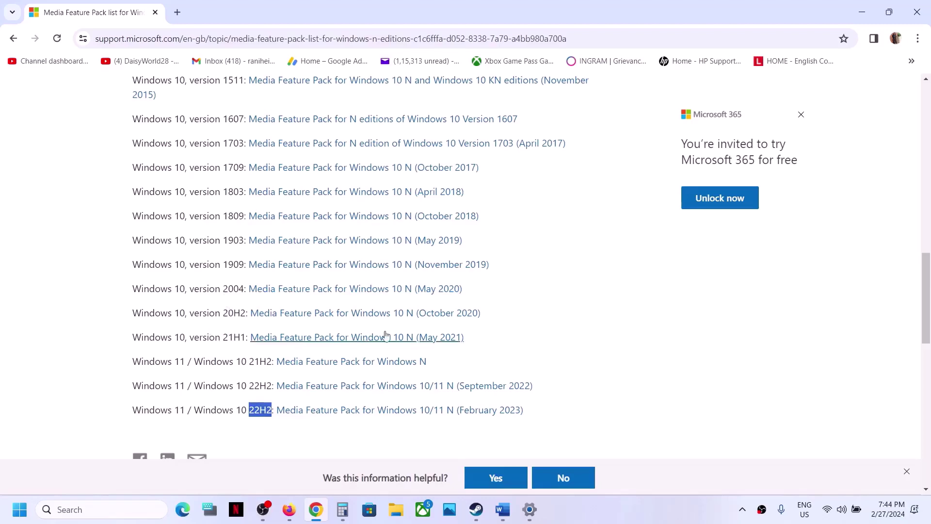
Step: Highlight Step 5's heading and its warning about losing game progress, then bring Steam's NIGHT-RUNNERS PROLOGUE page forward
click(502, 509)
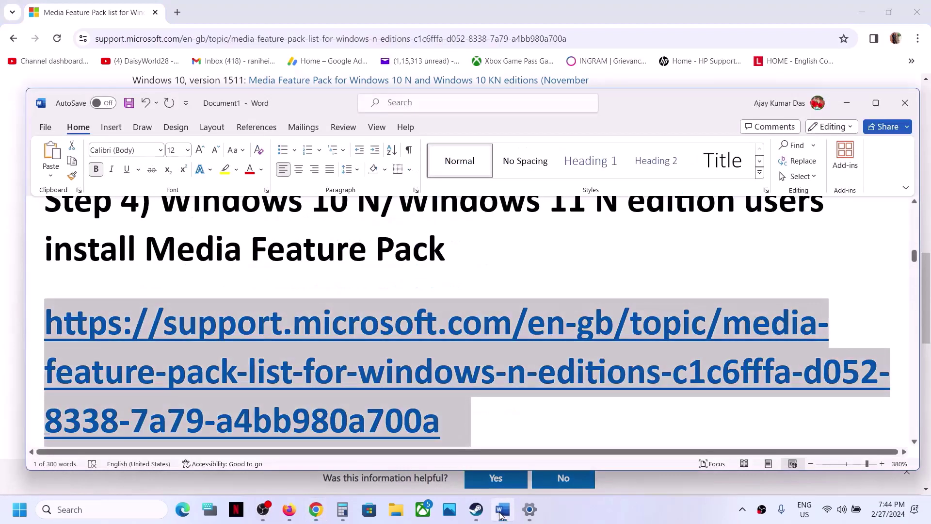
scroll(264, 324, down, 3)
scroll(264, 324, down, 2)
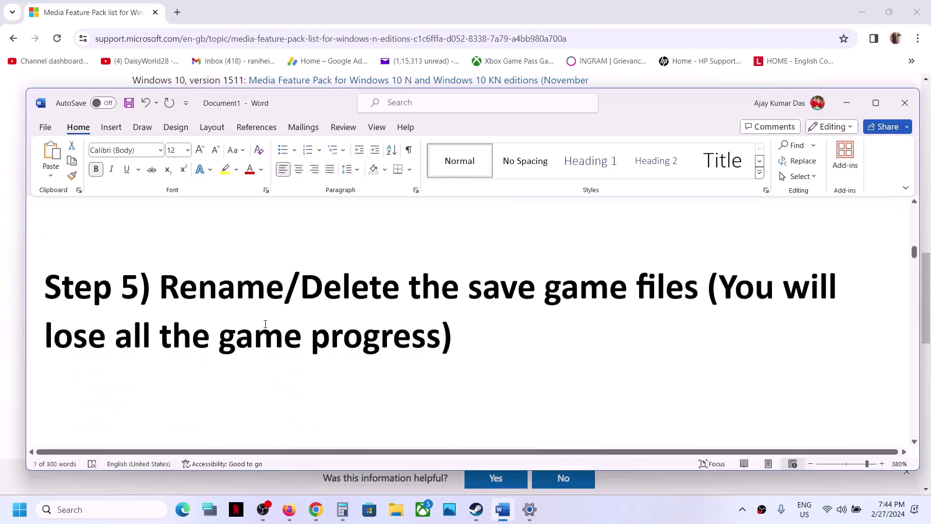
drag(175, 288, 592, 316)
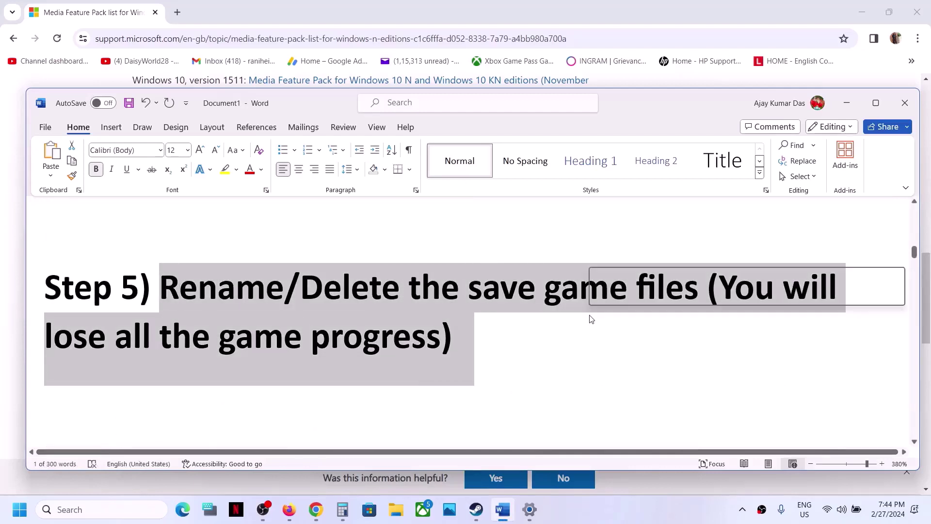
click(592, 316)
drag(719, 290, 451, 328)
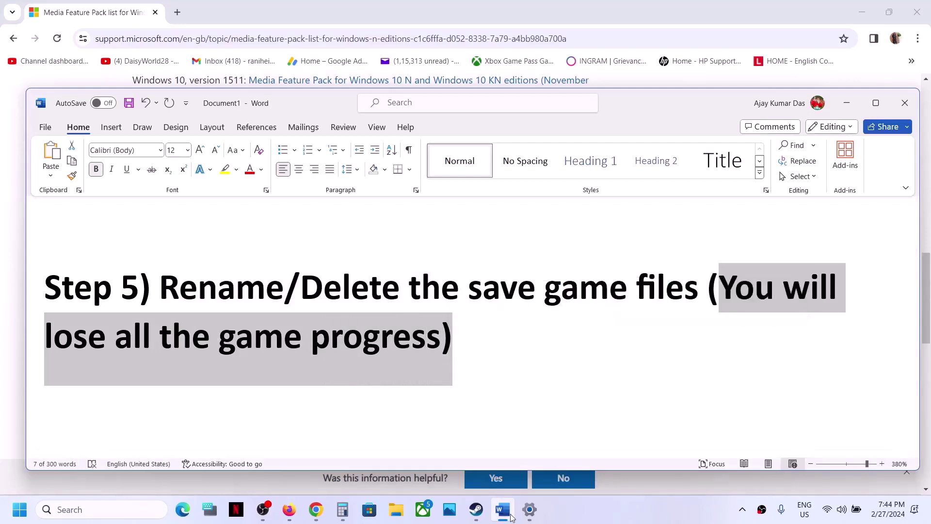
click(483, 516)
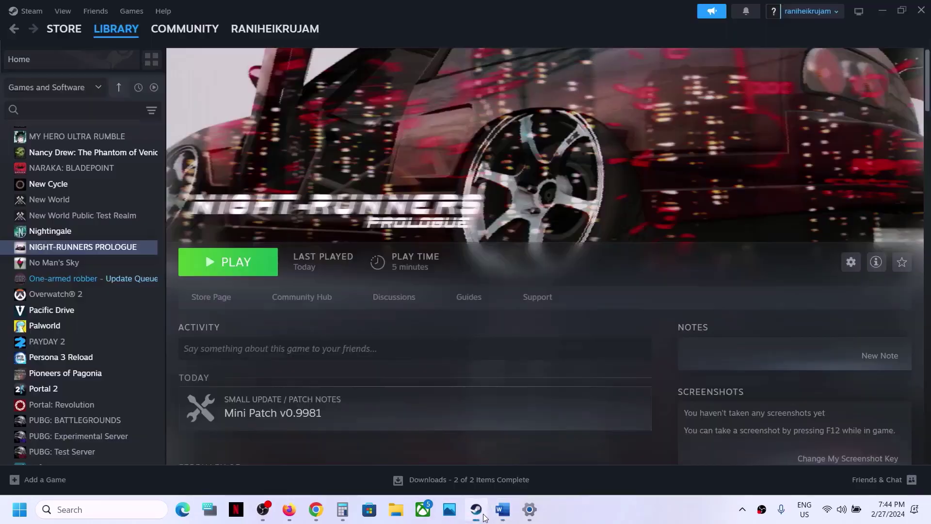
Step: In File Explorer, browse C: > Users > your profile into AppData, checking that hidden items are shown
click(396, 510)
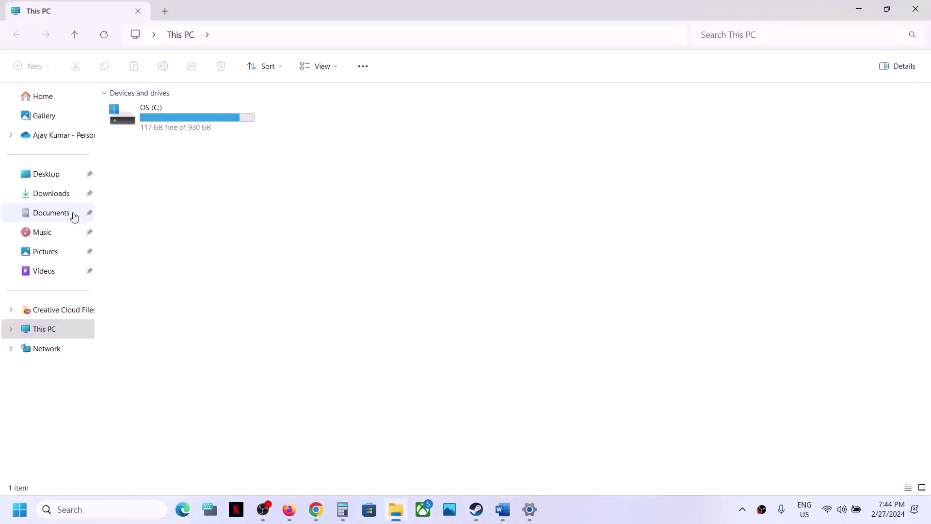
double_click(159, 111)
scroll(144, 279, down, 2)
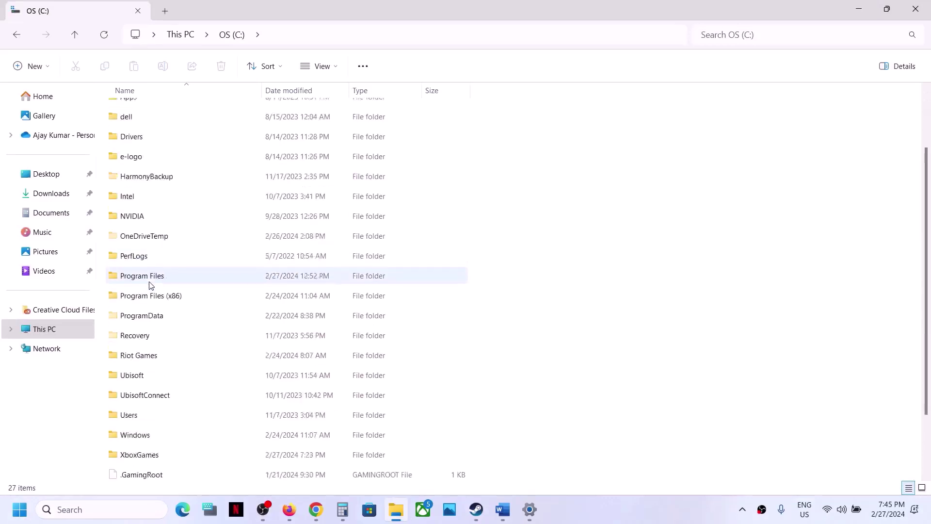
click(138, 356)
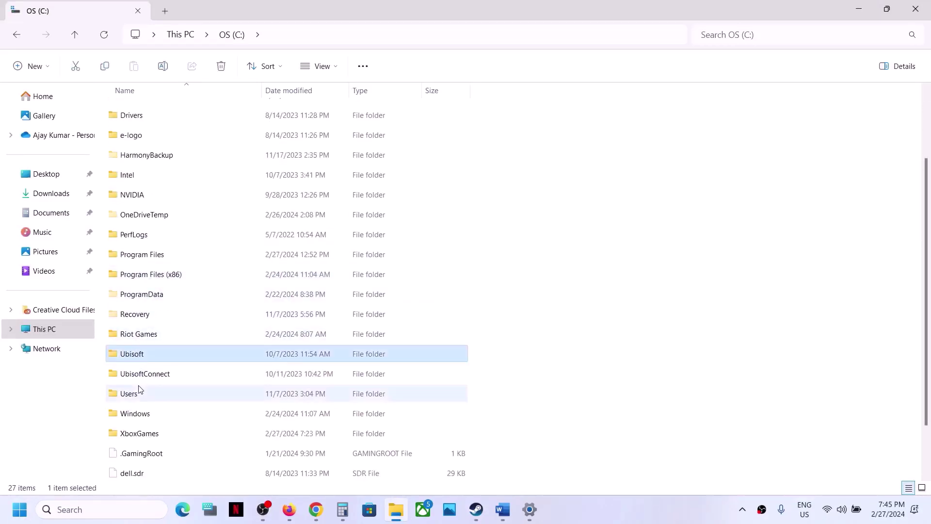
double_click(151, 393)
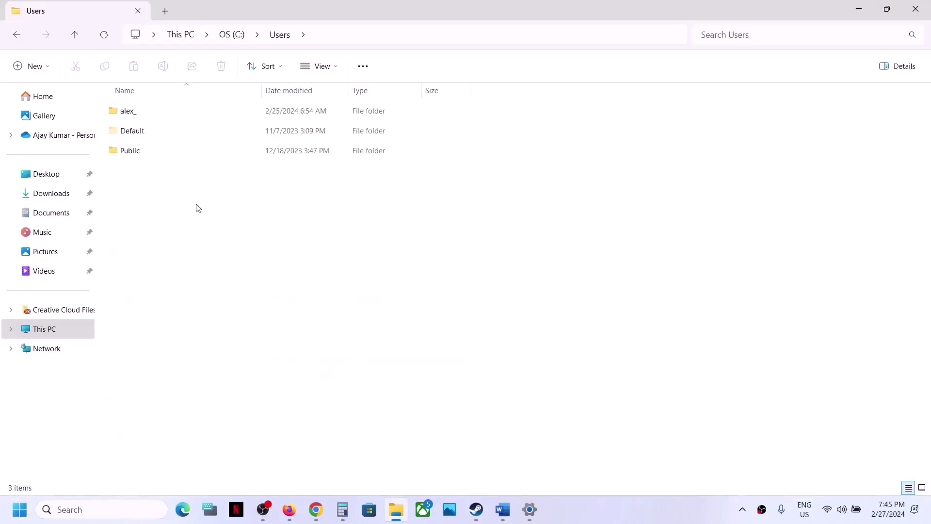
double_click(152, 112)
click(148, 193)
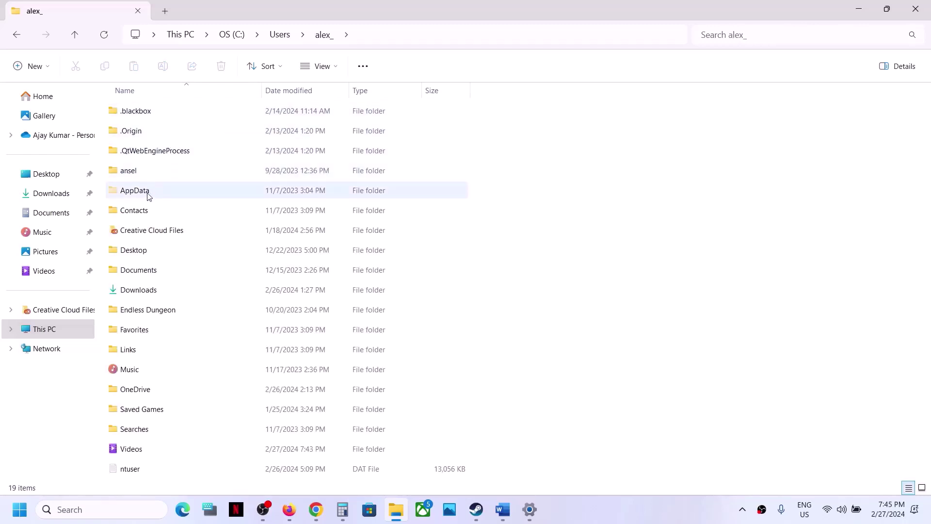
click(335, 72)
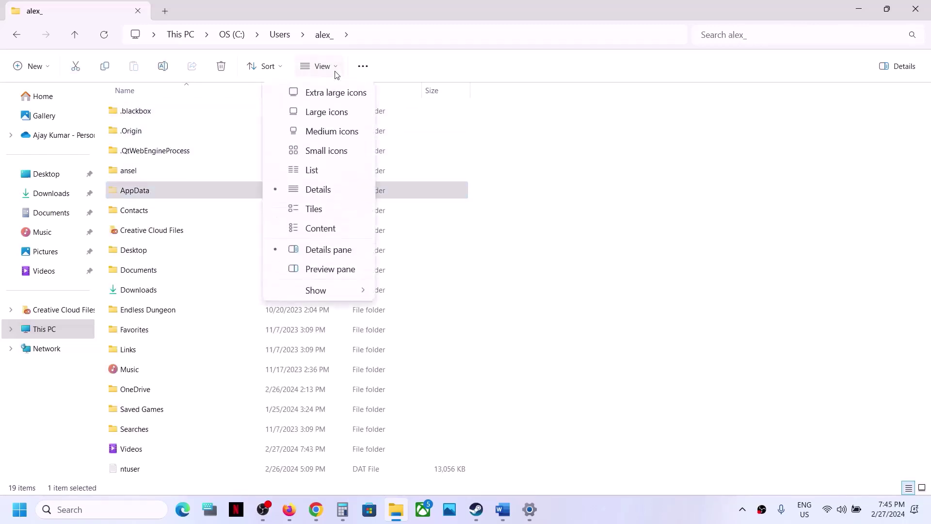
mouse_move(332, 297)
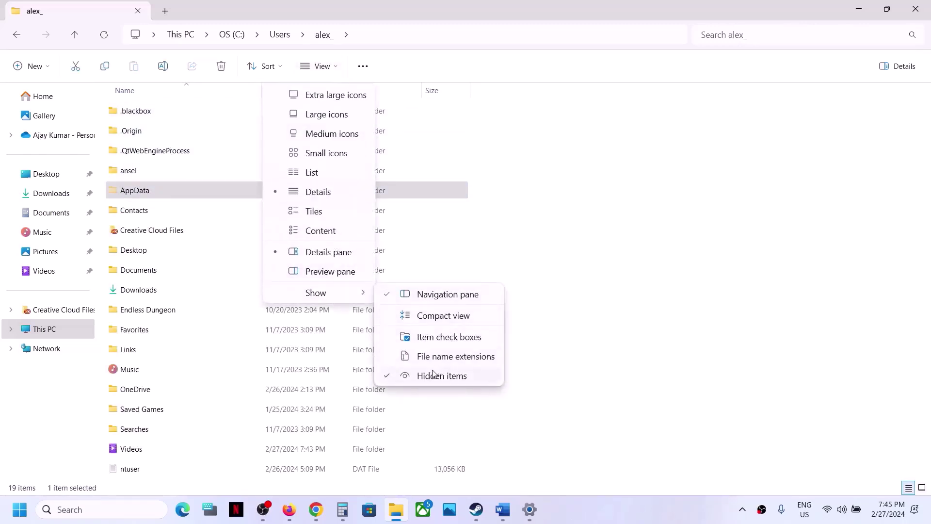
click(164, 193)
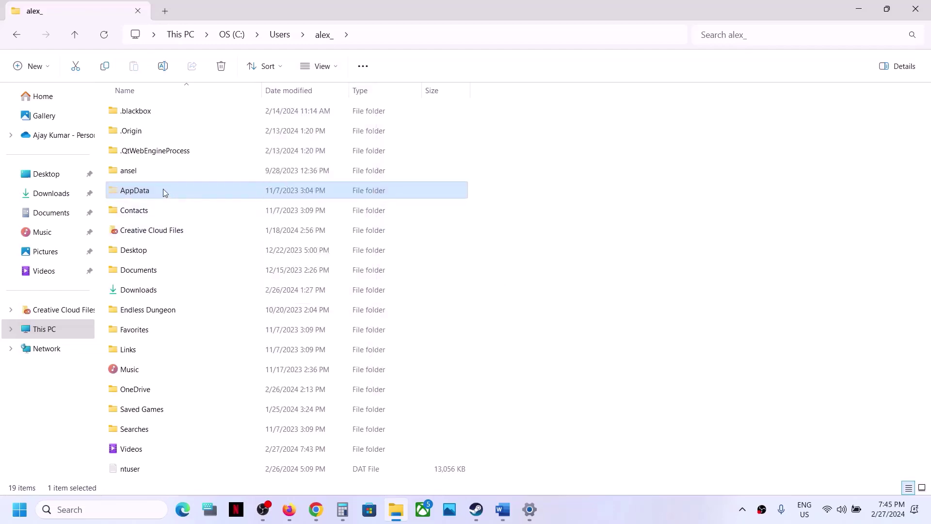
double_click(164, 193)
Step: Go through LocalLow > PLANET JEM SOFTWARE > NIGHT-RUNNERS PROLOGUE and select all three save files
click(139, 130)
double_click(140, 130)
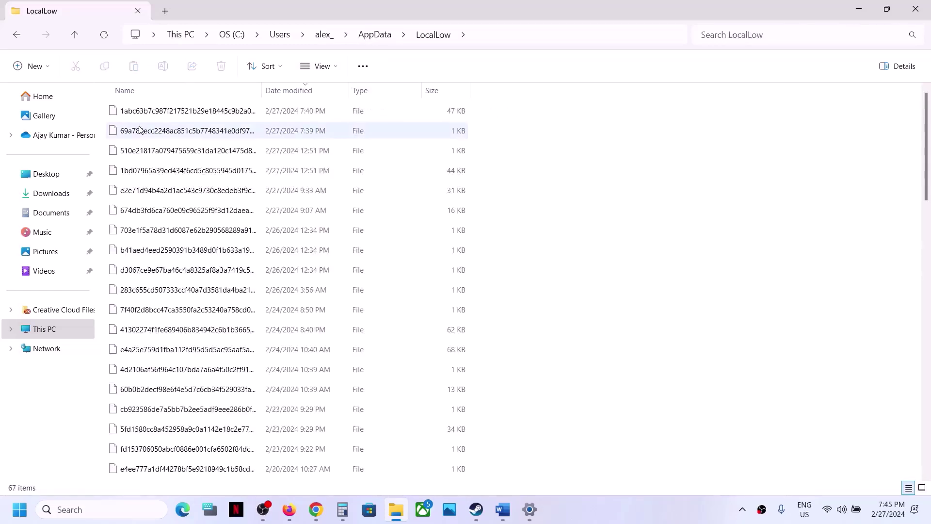
scroll(194, 271, down, 15)
scroll(190, 271, up, 2)
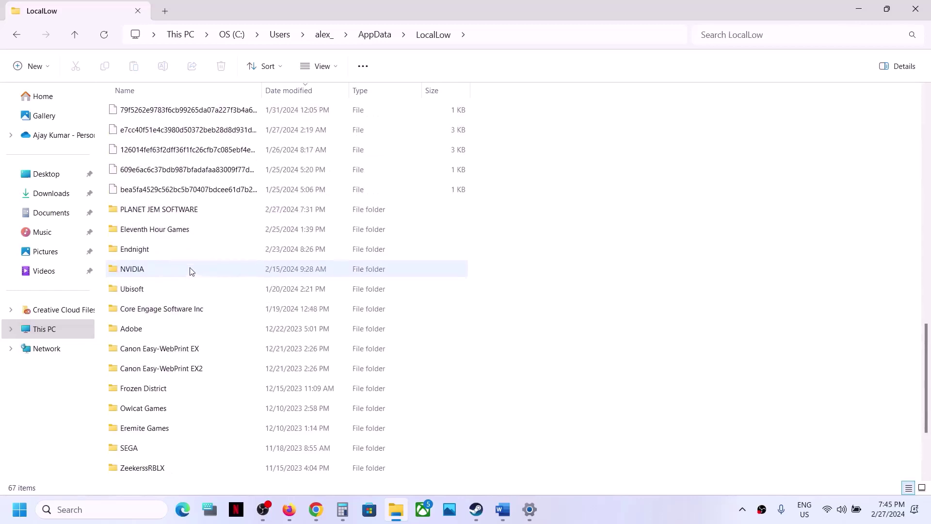
click(152, 214)
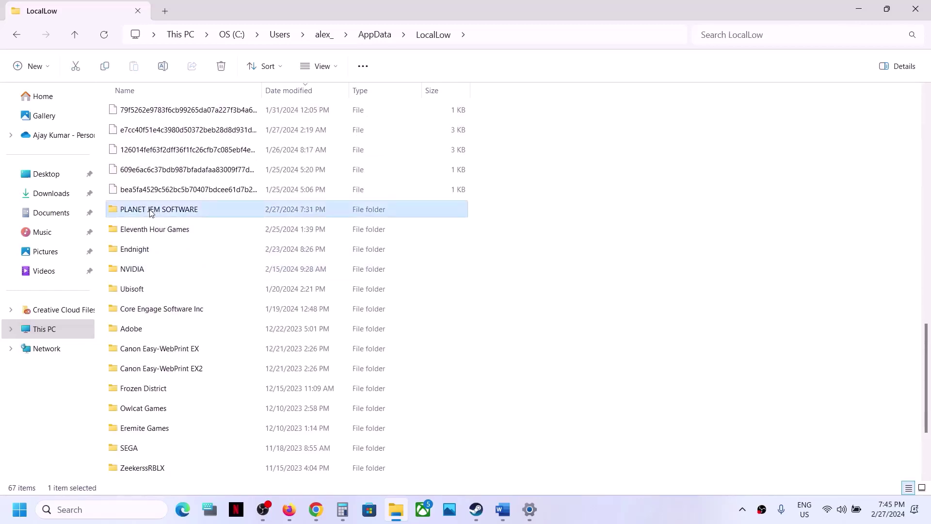
double_click(184, 210)
click(176, 114)
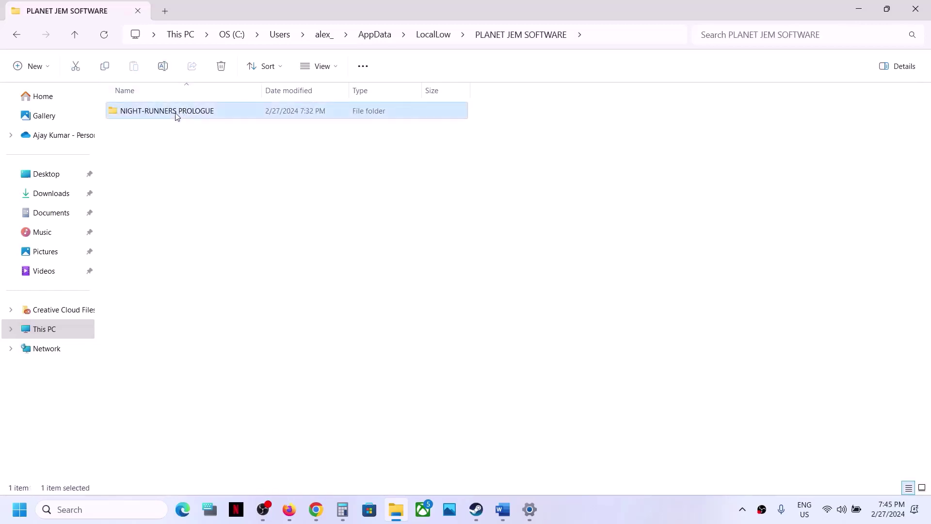
double_click(176, 114)
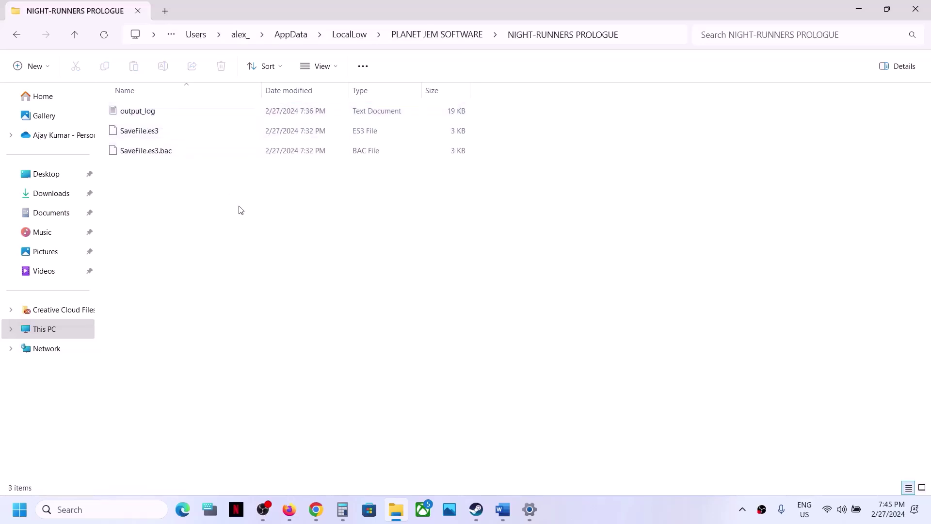
key(ctrl+a)
Step: Back in LocalLow, append .old to the PLANET JEM SOFTWARE folder name
click(75, 43)
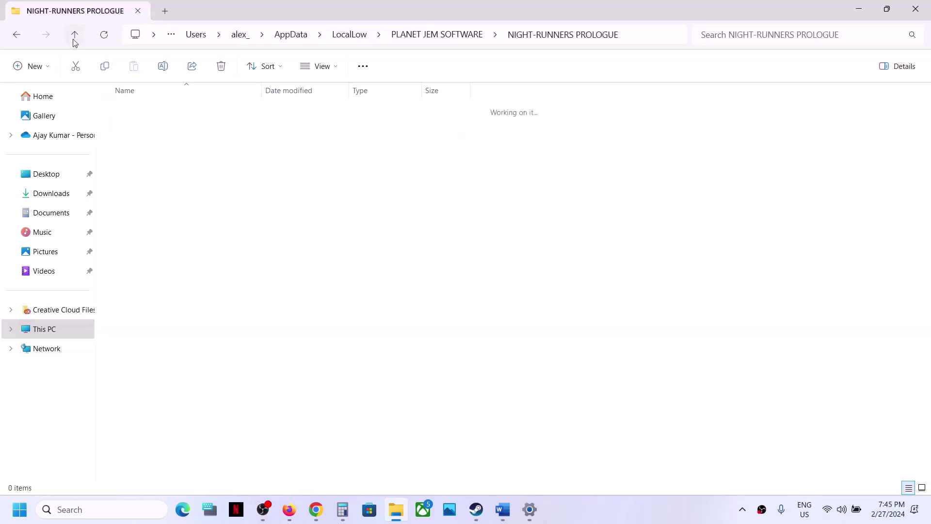
scroll(146, 167, down, 5)
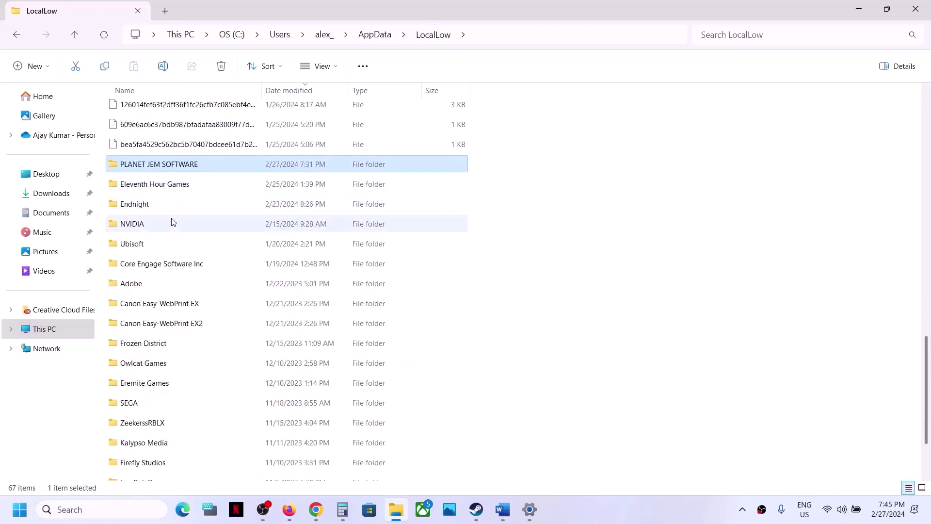
right_click(161, 168)
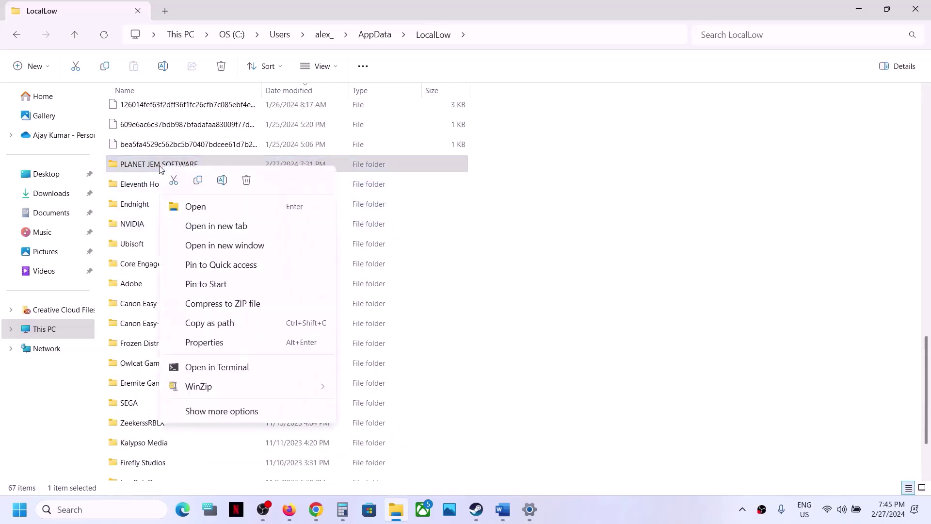
click(223, 181)
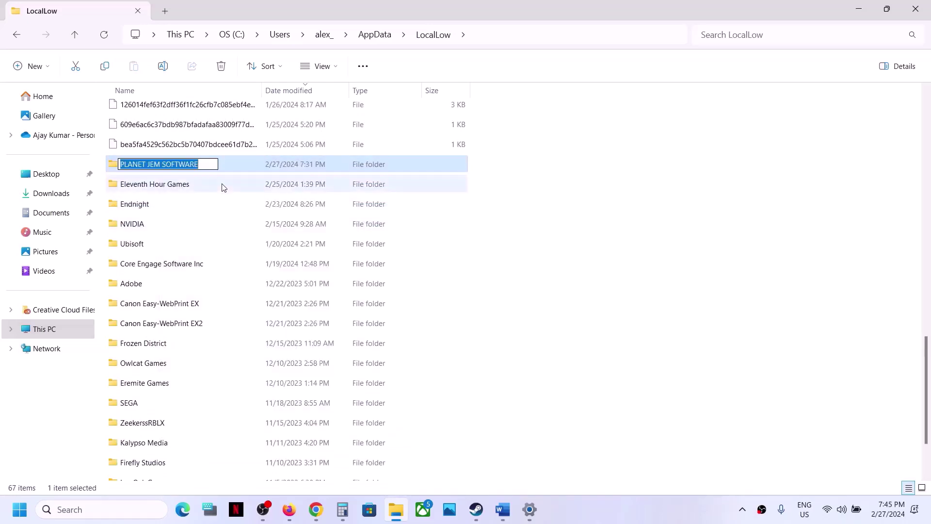
key(End)
text(.)
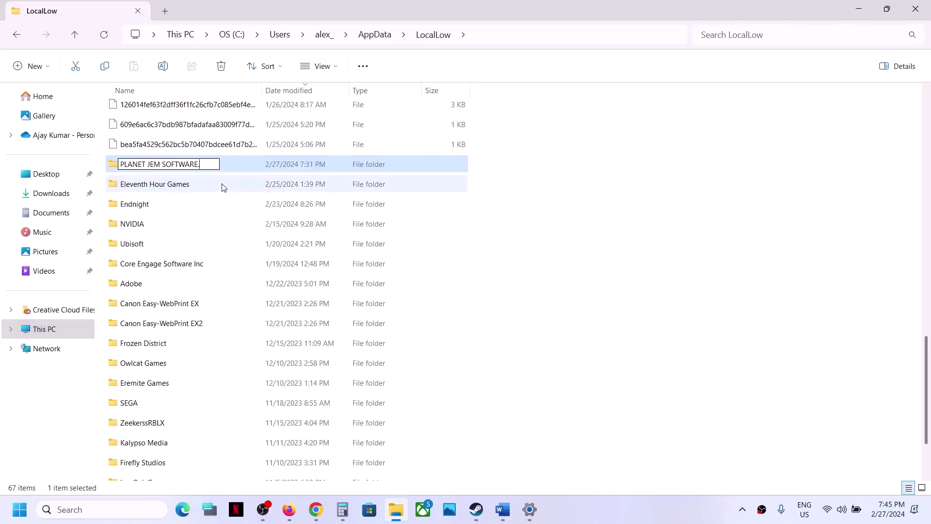
text(old)
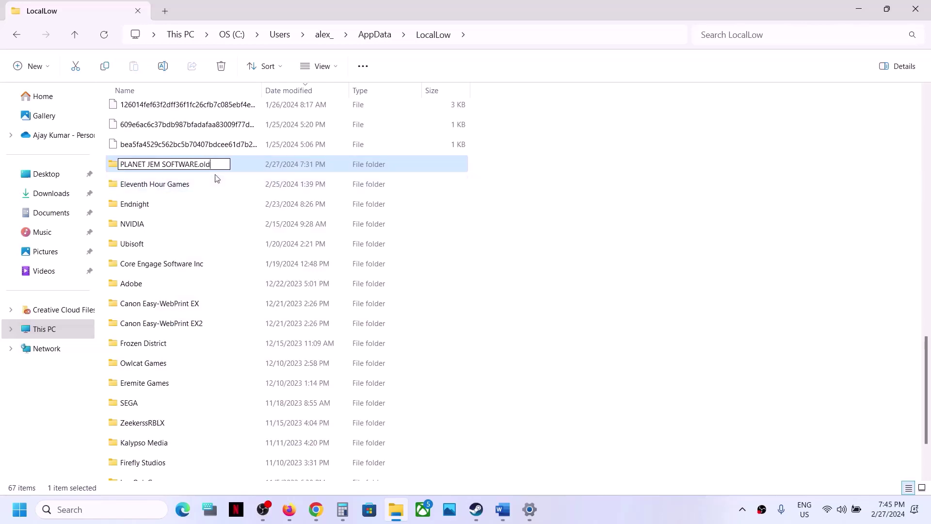
click(486, 220)
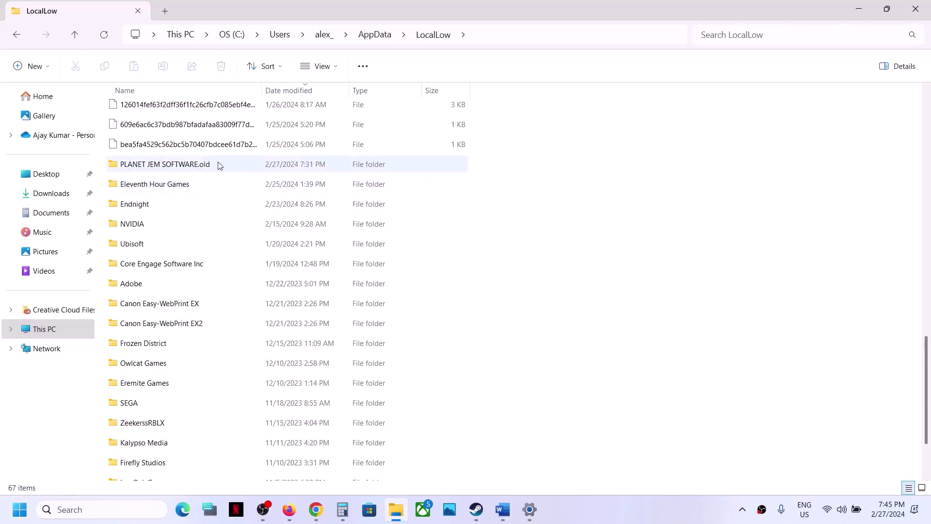
Step: Bring the Word guide forward and check the renamed folder's context menu before dismissing it
click(503, 510)
right_click(160, 166)
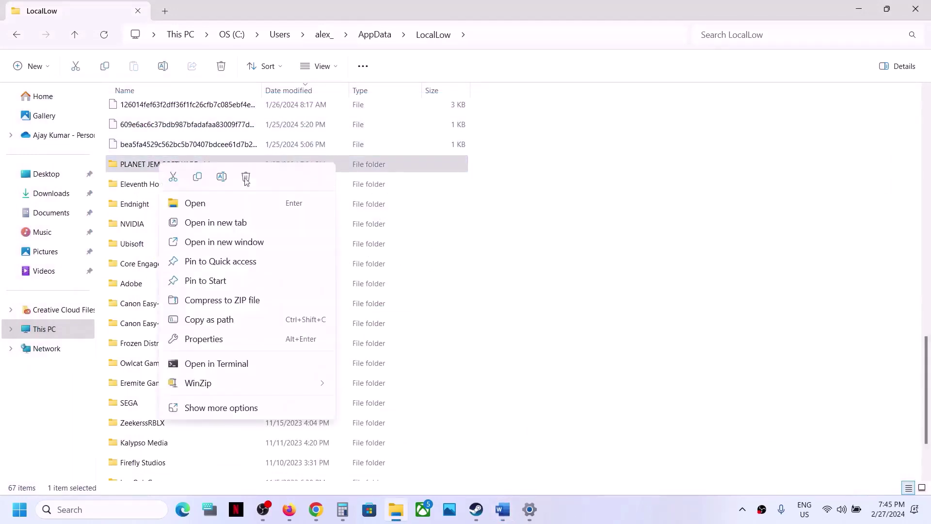
click(594, 401)
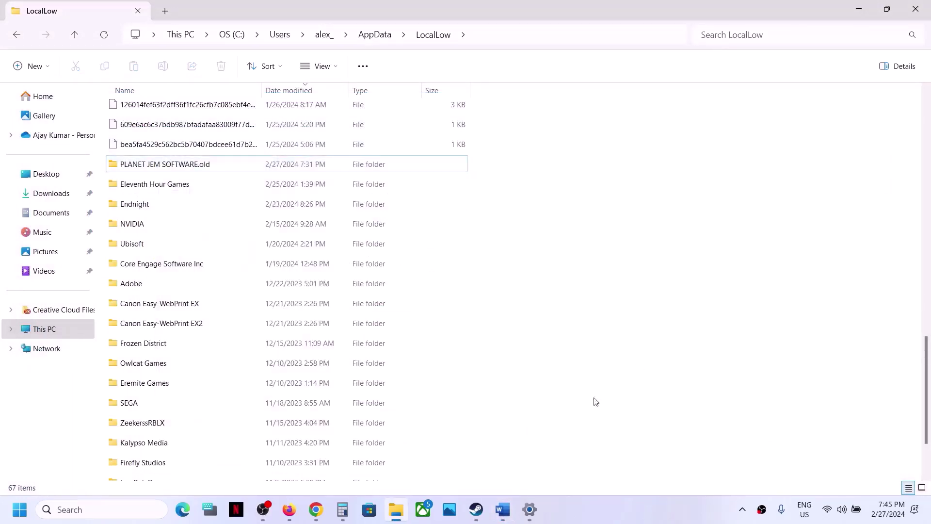
Step: Bring the Word guide forward and highlight Step 6's 'Switch to the latest Proton-GE' text
click(477, 510)
click(503, 509)
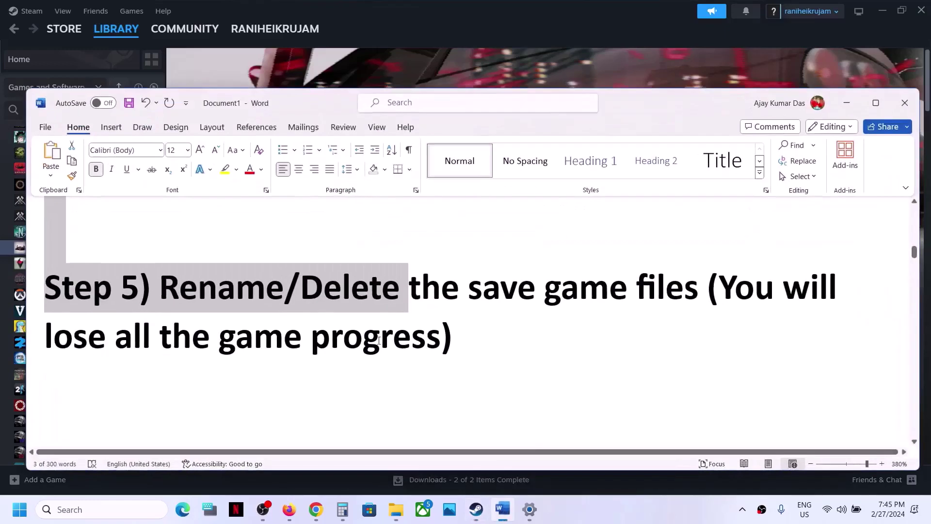
scroll(374, 339, down, 3)
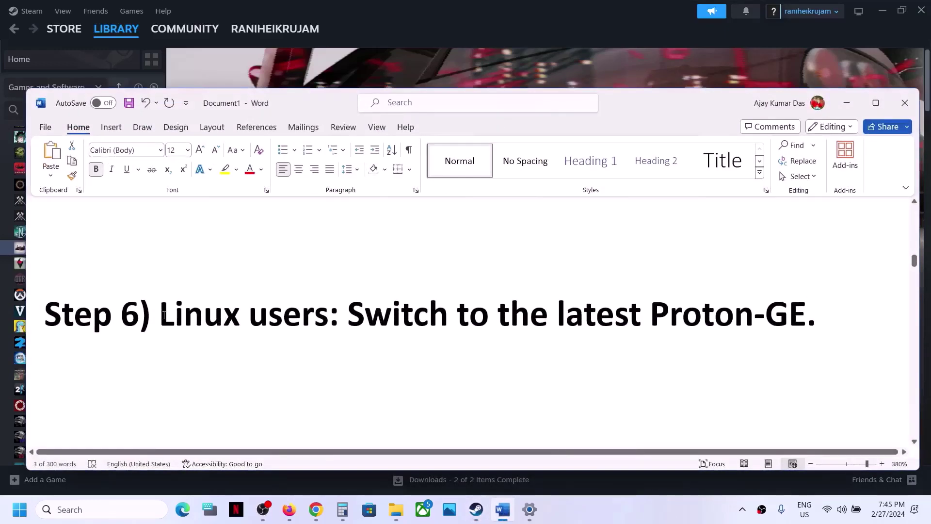
drag(164, 316, 324, 328)
click(365, 318)
double_click(360, 326)
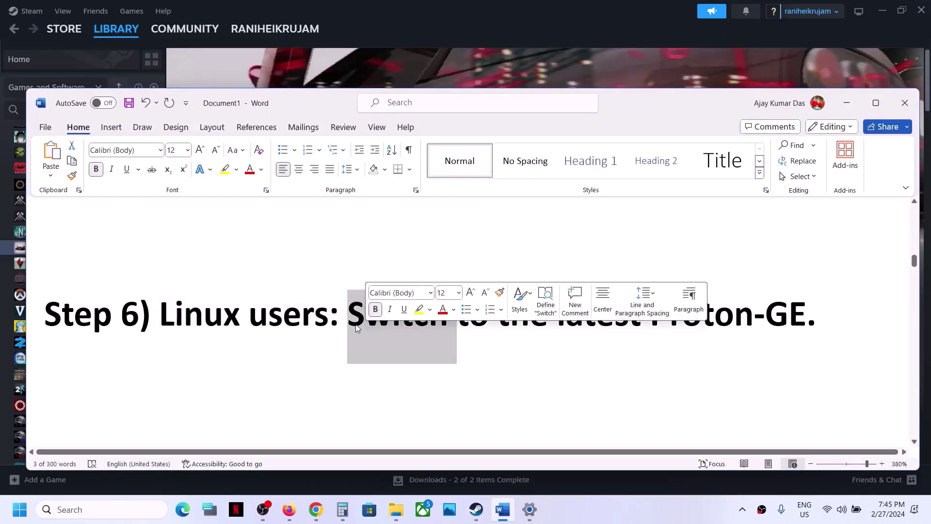
click(353, 315)
drag(352, 316, 803, 302)
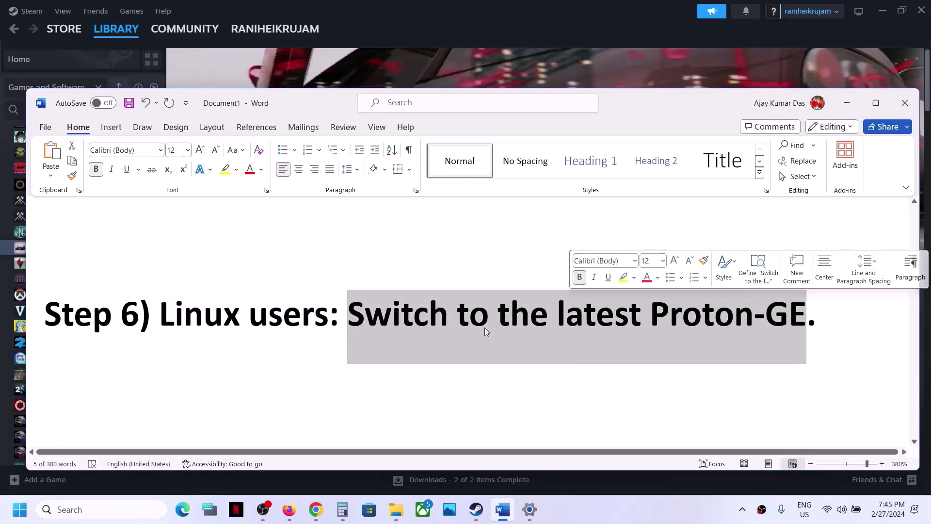
Step: Scroll down to Step 7 and select the -dx11 and -dx12 launch option lines
scroll(195, 317, down, 3)
scroll(195, 316, down, 1)
scroll(176, 250, up, 1)
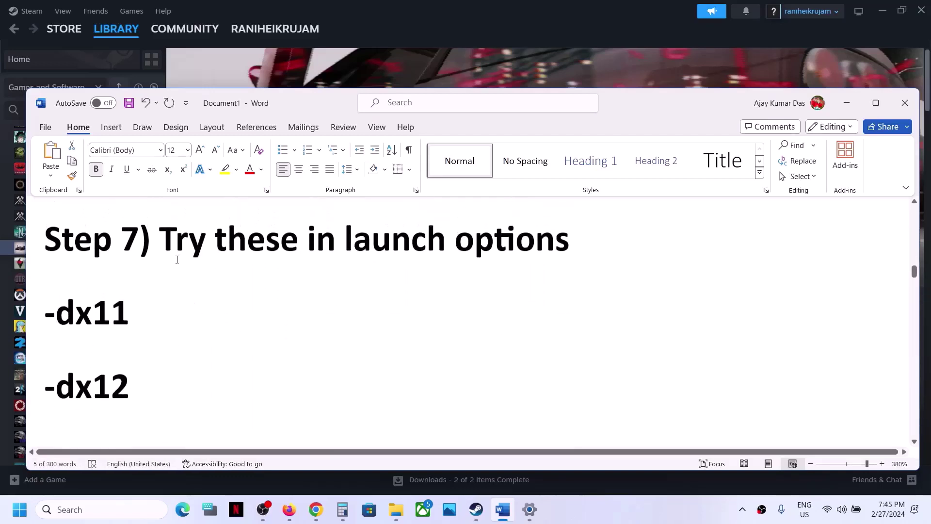
drag(161, 245, 274, 388)
Step: Check the Launch Options field in NIGHT-RUNNERS PROLOGUE's Steam properties
click(347, 5)
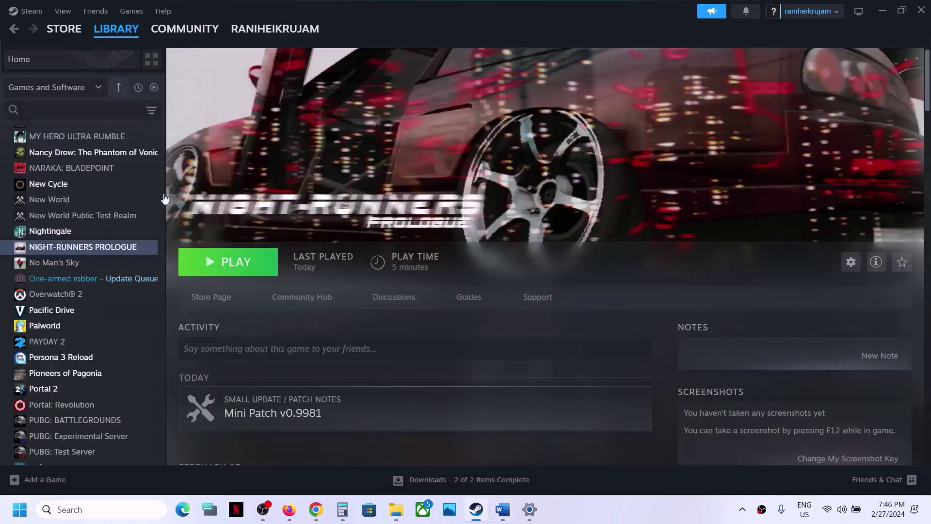
right_click(85, 249)
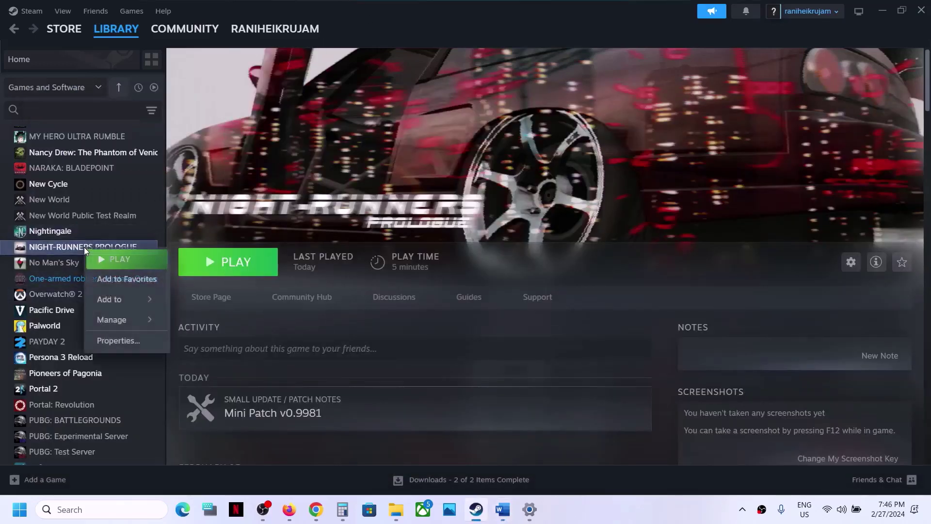
click(127, 342)
click(376, 279)
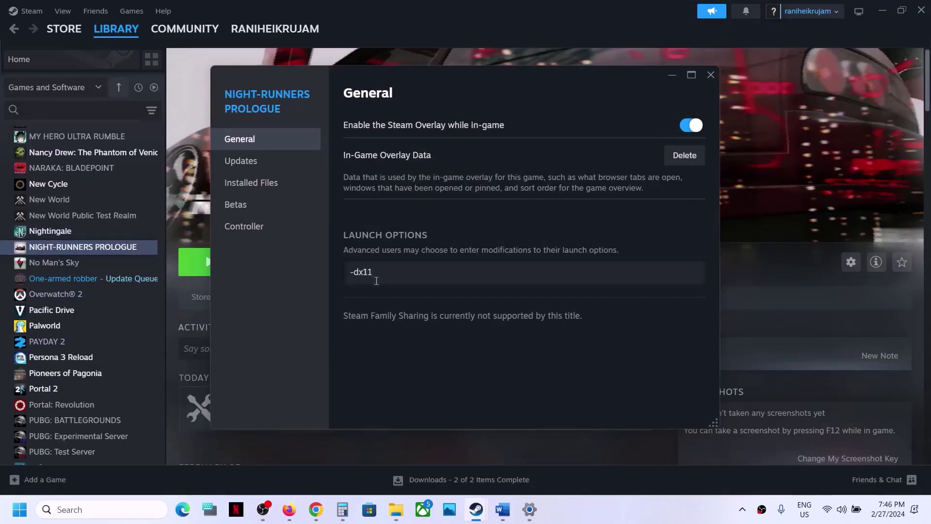
click(709, 81)
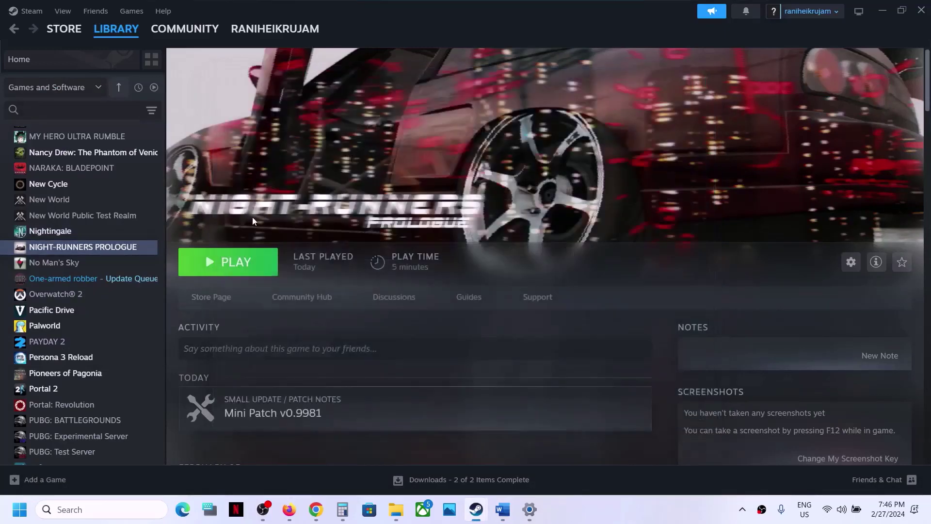
Step: Replace the -dx11 launch option with -dx12 for NIGHT-RUNNERS PROLOGUE
right_click(83, 248)
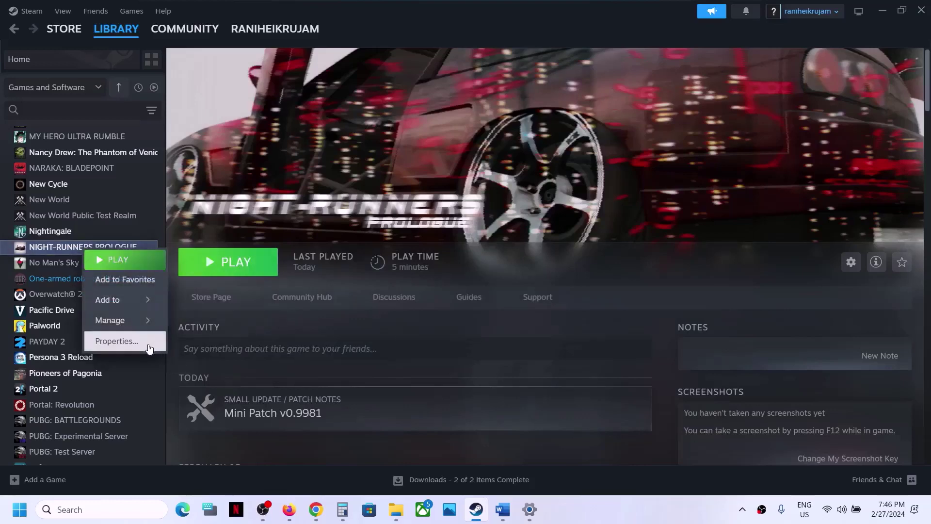
click(119, 341)
click(402, 275)
key(ctrl+a)
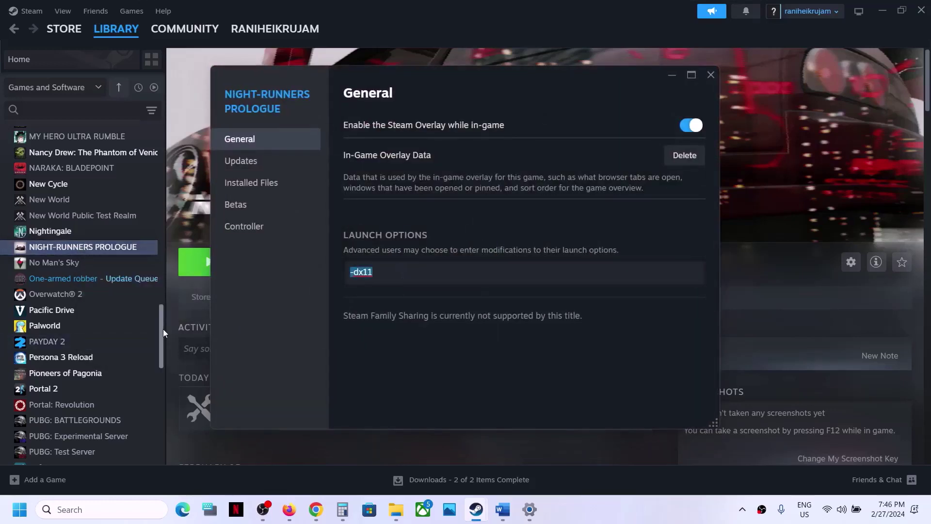
text(-dx12)
click(362, 323)
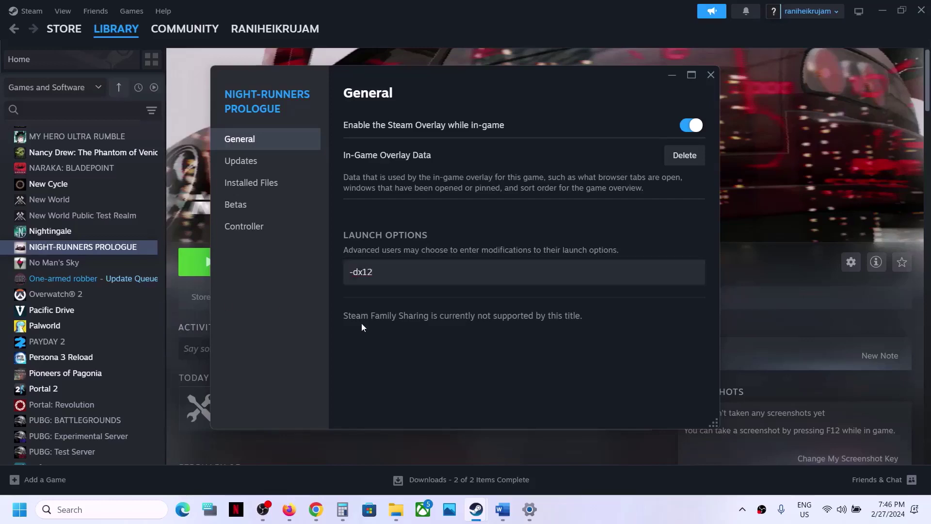
click(710, 80)
Step: Clear the -dx12 launch option, leaving the field empty, and close the properties
right_click(91, 250)
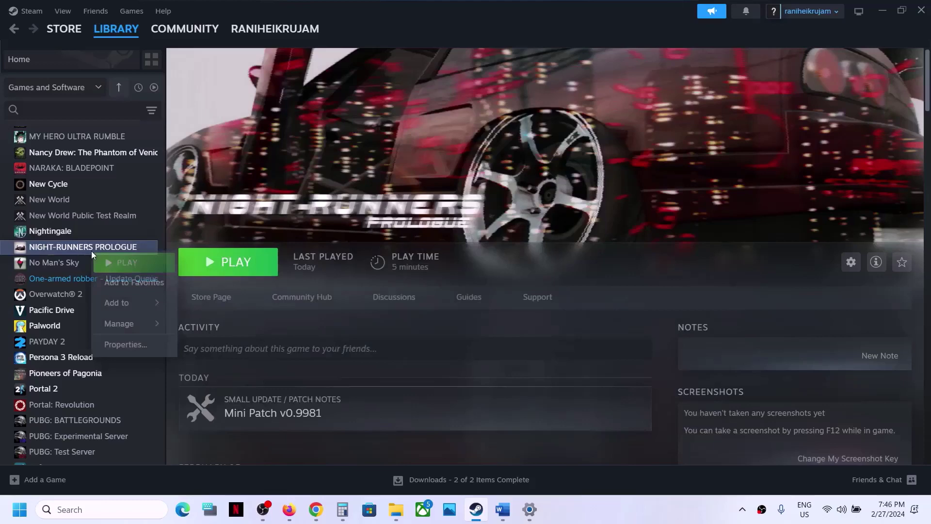
click(127, 344)
key(ctrl+a)
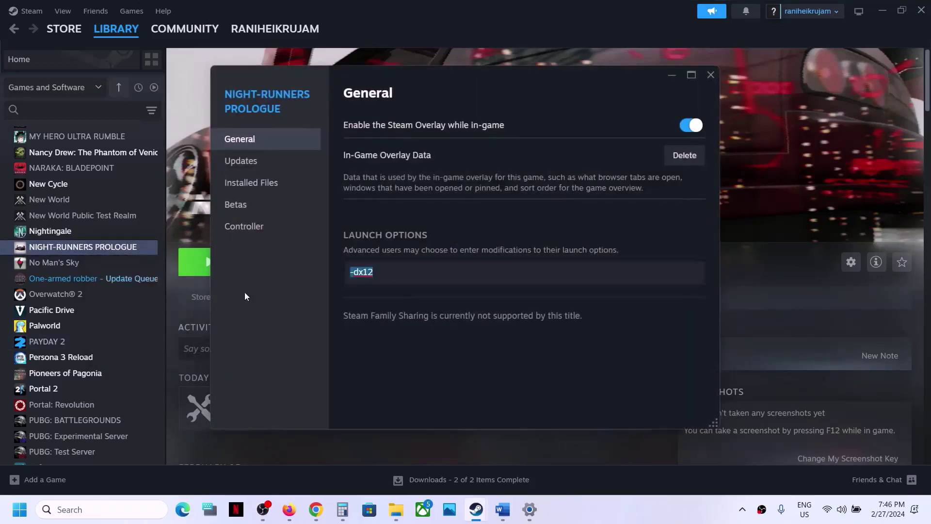
key(BackSpace)
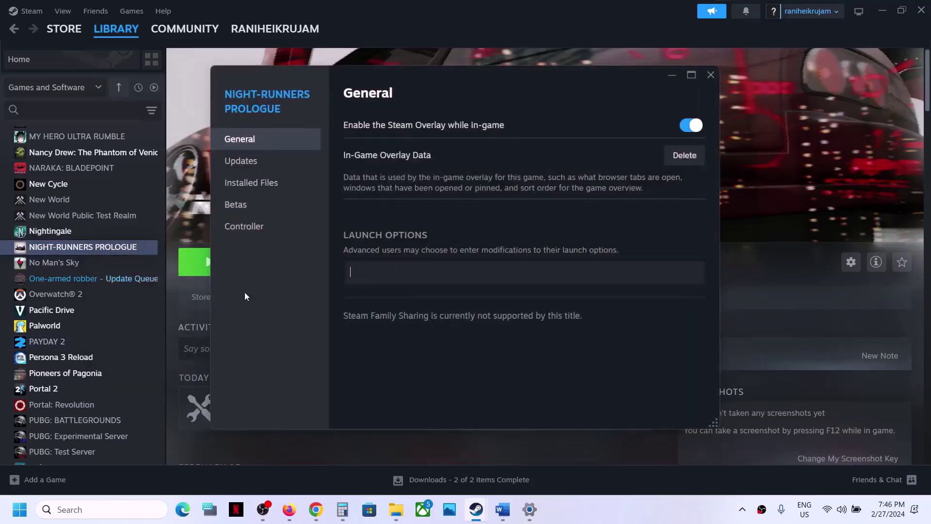
click(716, 73)
Step: Scroll Word to Step 8, highlight 'Allow the game to Antivirus program', then switch to Settings
click(502, 509)
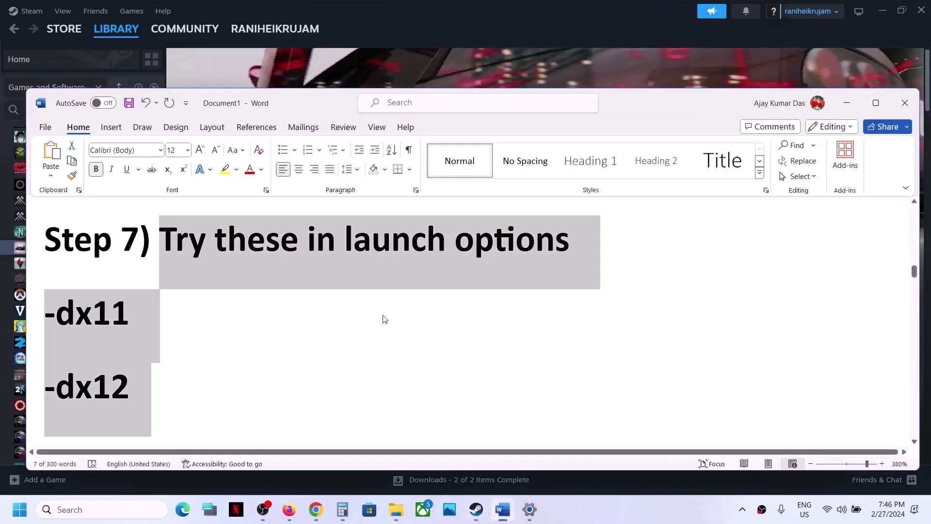
scroll(384, 319, down, 4)
drag(172, 324, 339, 355)
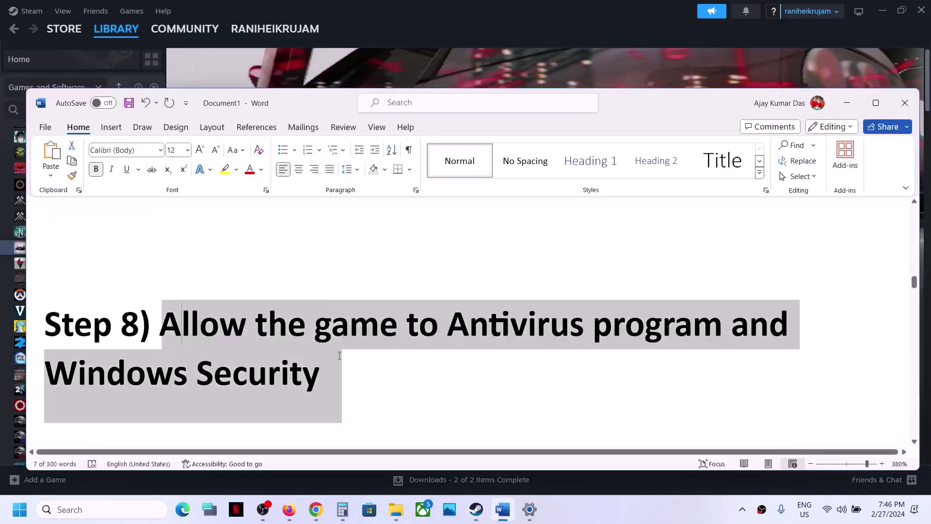
click(311, 388)
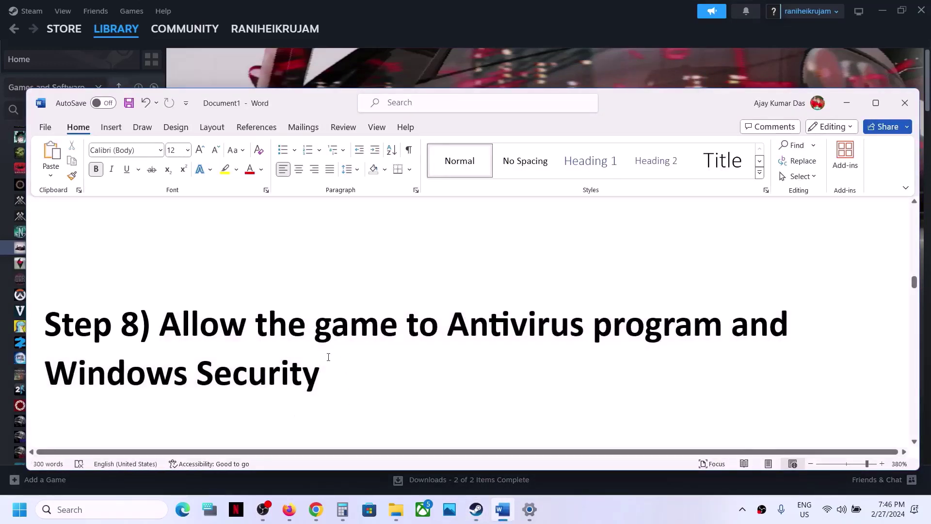
drag(230, 326, 664, 336)
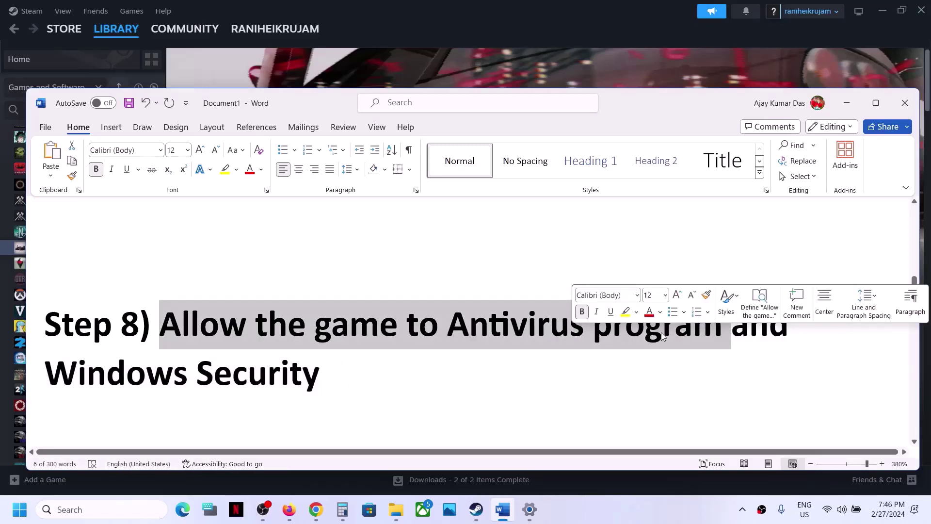
click(535, 512)
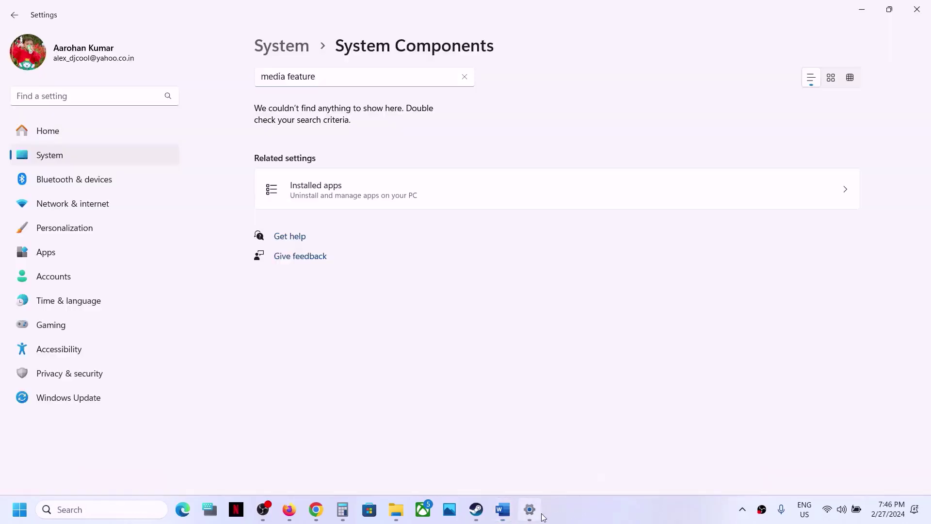
Step: Go from Privacy & security through Virus & threat protection to Controlled folder access allowed apps
click(68, 379)
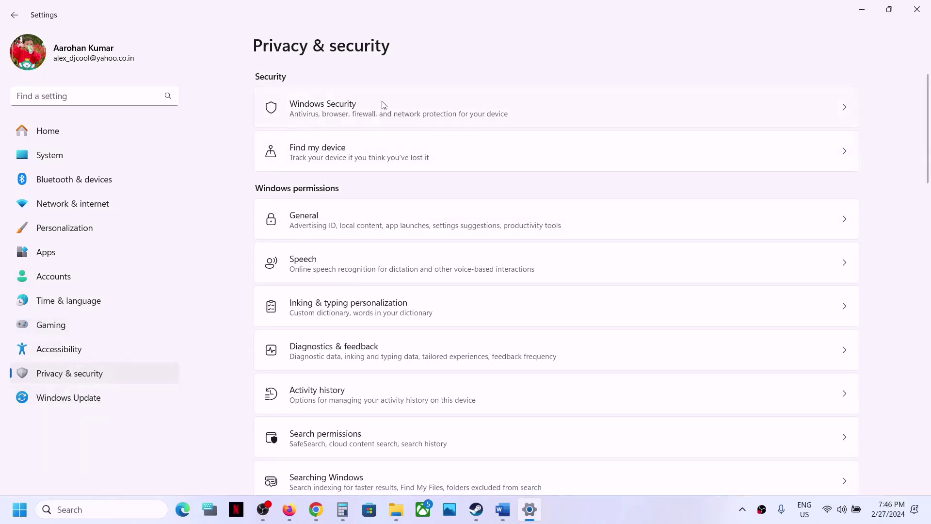
click(353, 110)
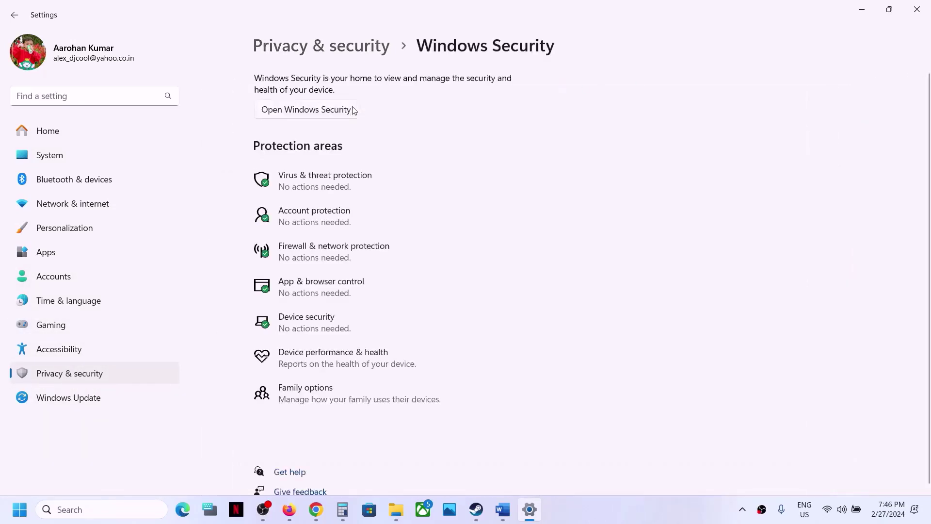
click(324, 192)
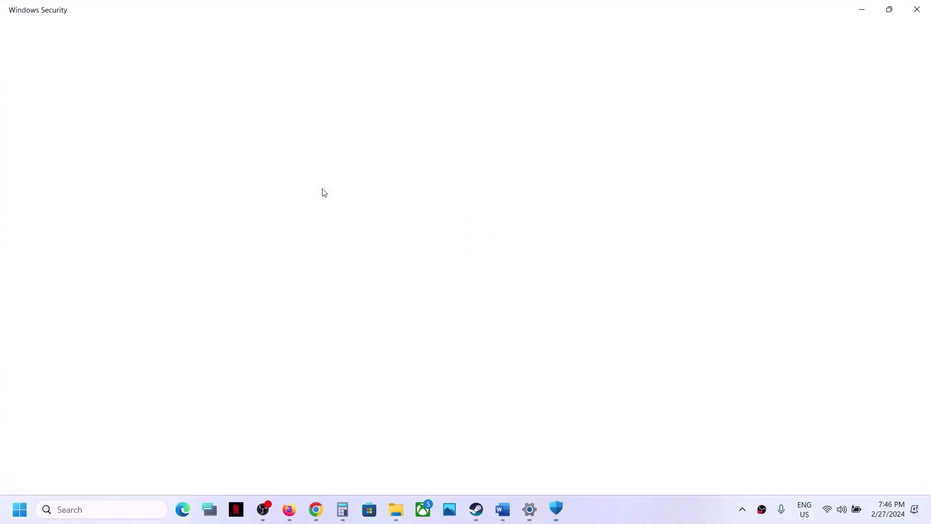
scroll(251, 232, down, 2)
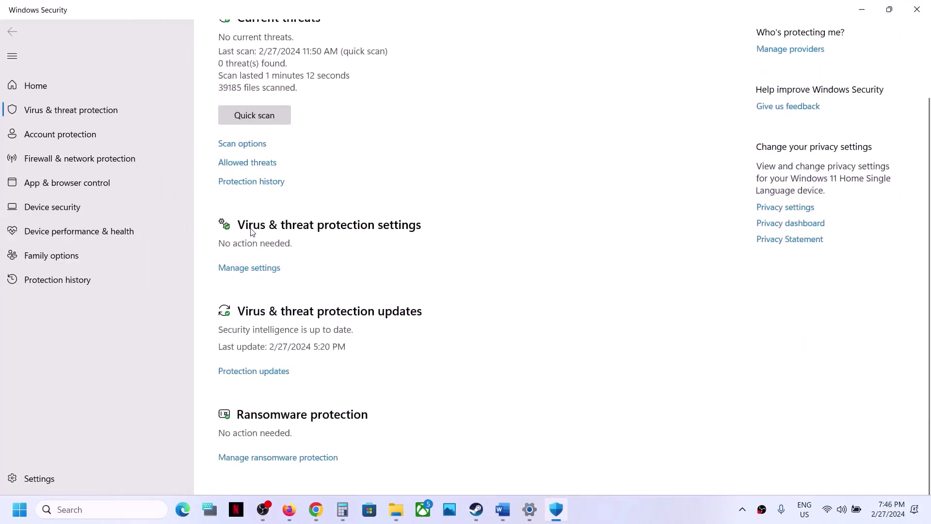
click(289, 459)
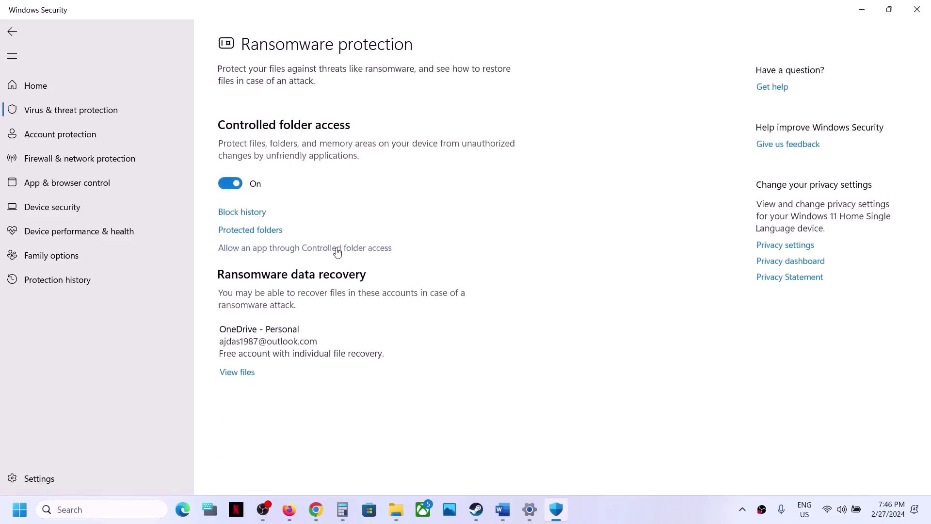
click(337, 249)
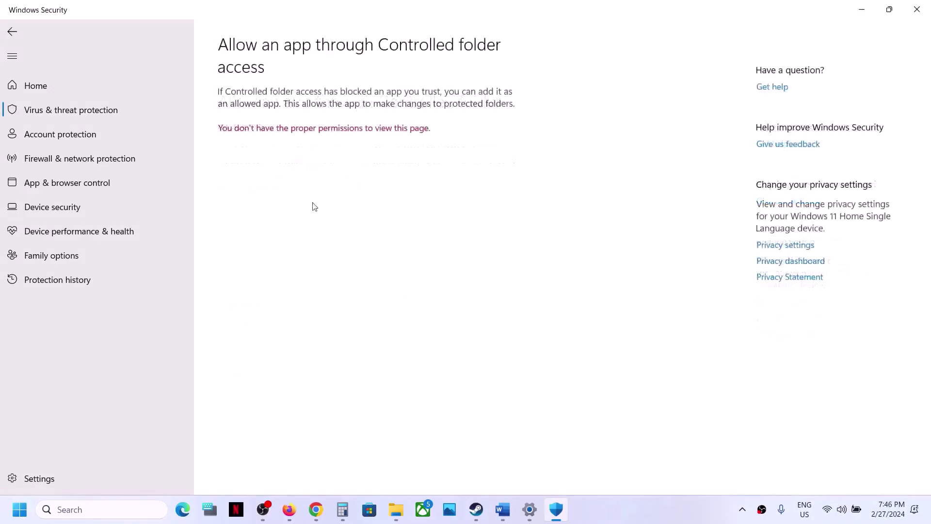
click(296, 52)
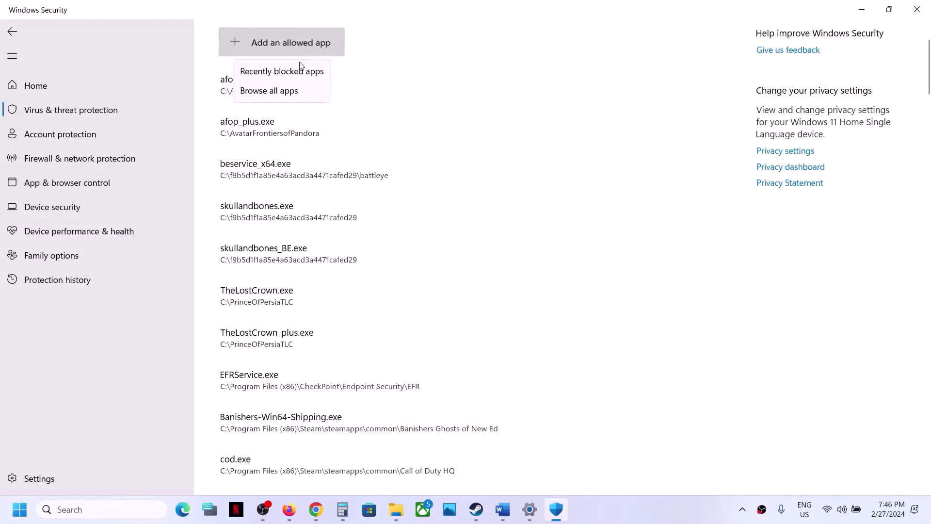
Step: Browse all apps and navigate to C:\Program Files (x86)\Steam\steamapps
click(297, 91)
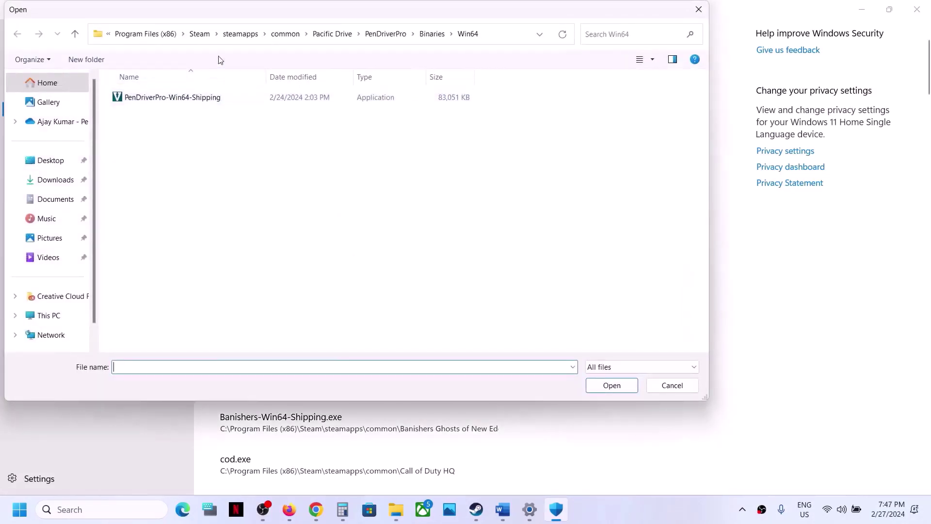
click(52, 317)
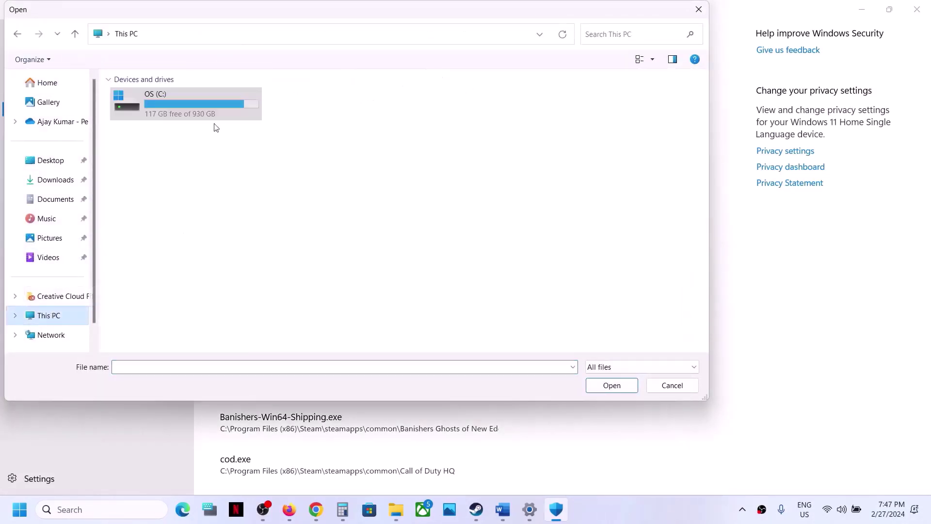
double_click(199, 114)
scroll(211, 272, down, 3)
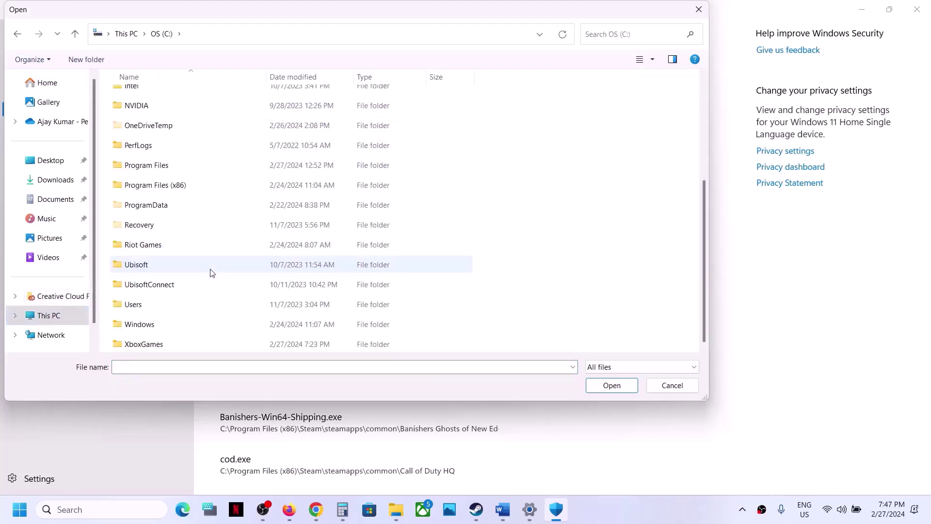
double_click(182, 187)
scroll(181, 201, down, 10)
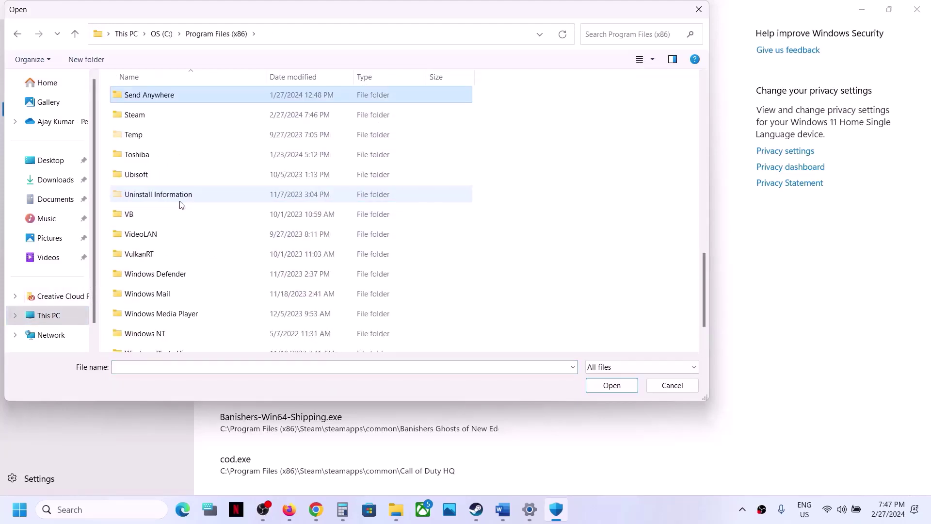
double_click(158, 113)
scroll(167, 166, down, 5)
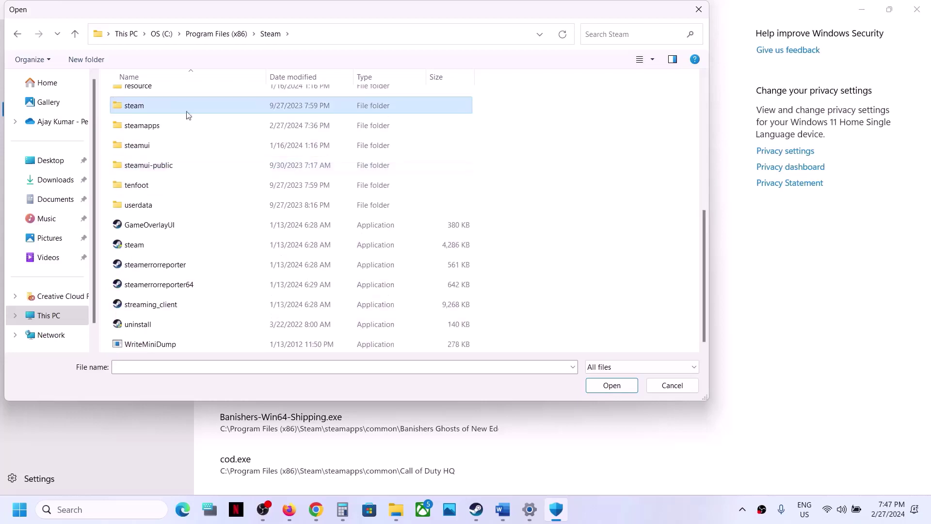
double_click(145, 125)
Step: From common\NIGHT-RUNNERS PROLOGUE, choose the game executable as an allowed app
double_click(154, 97)
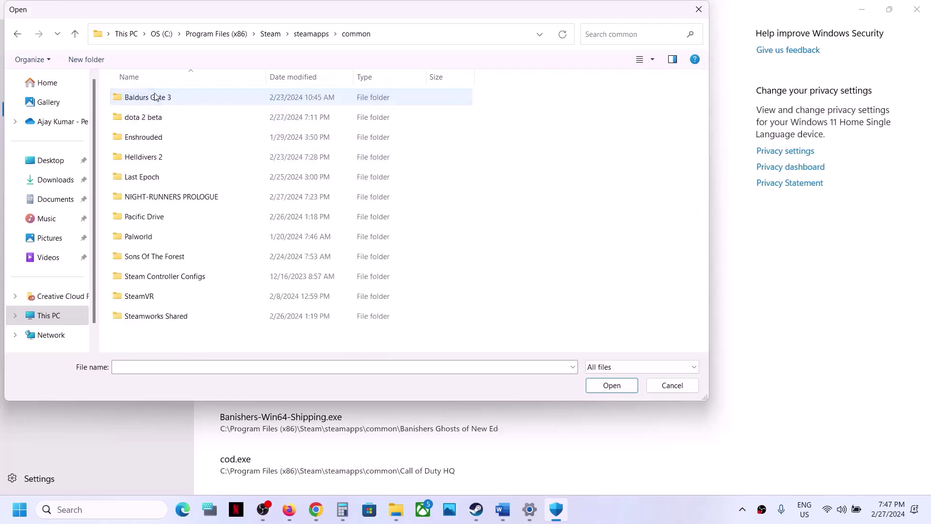
double_click(182, 196)
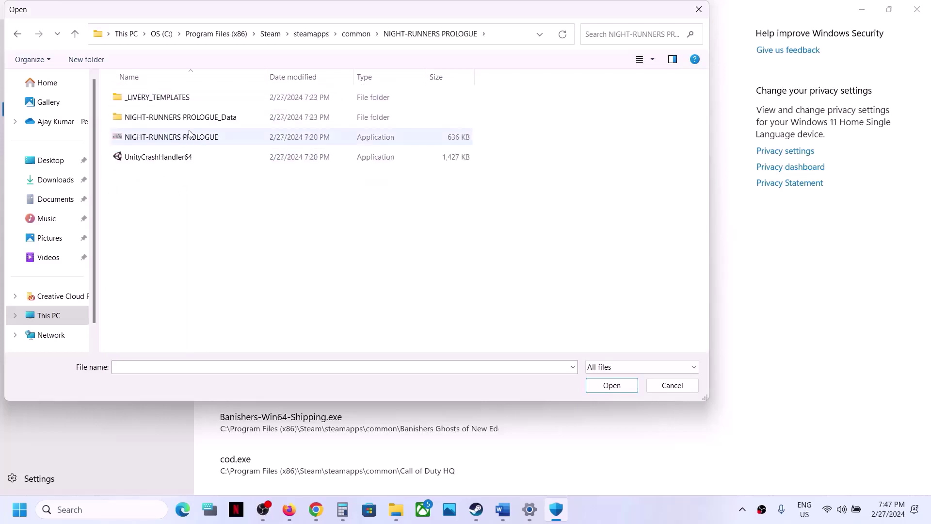
click(176, 158)
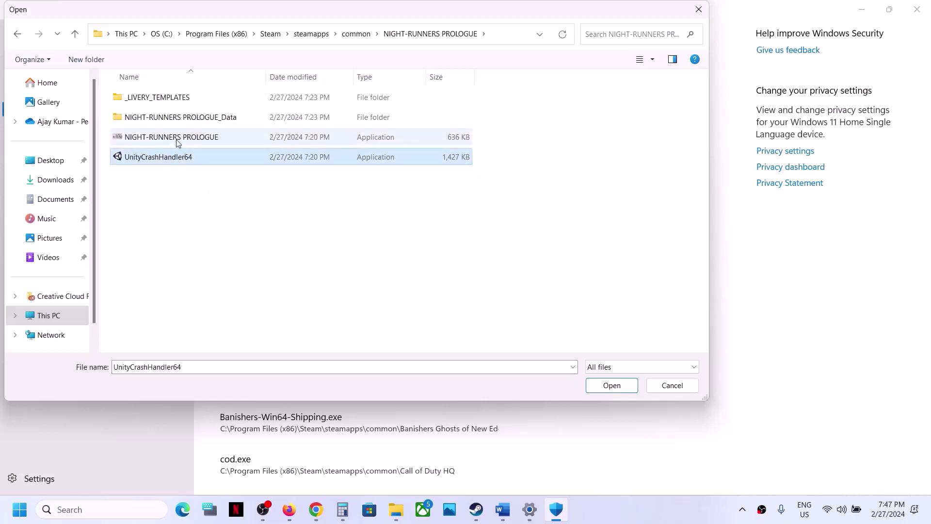
click(177, 142)
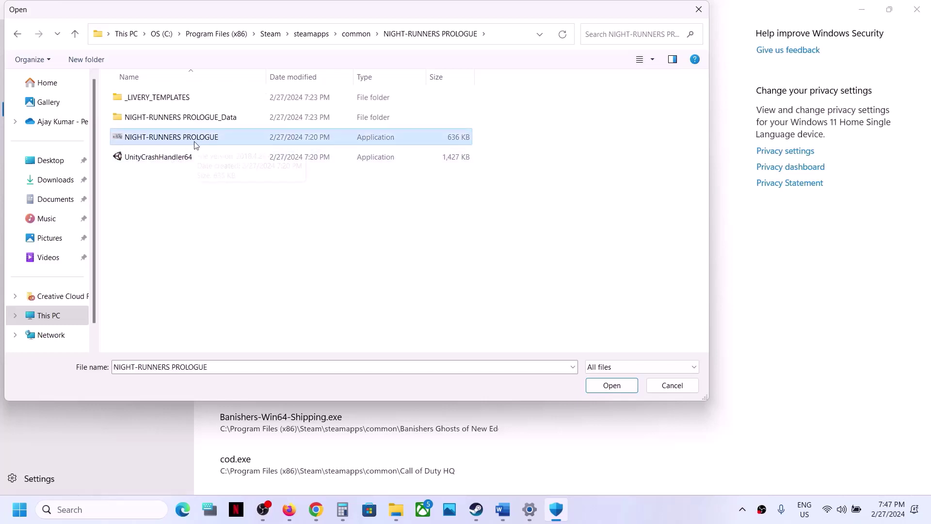
click(612, 385)
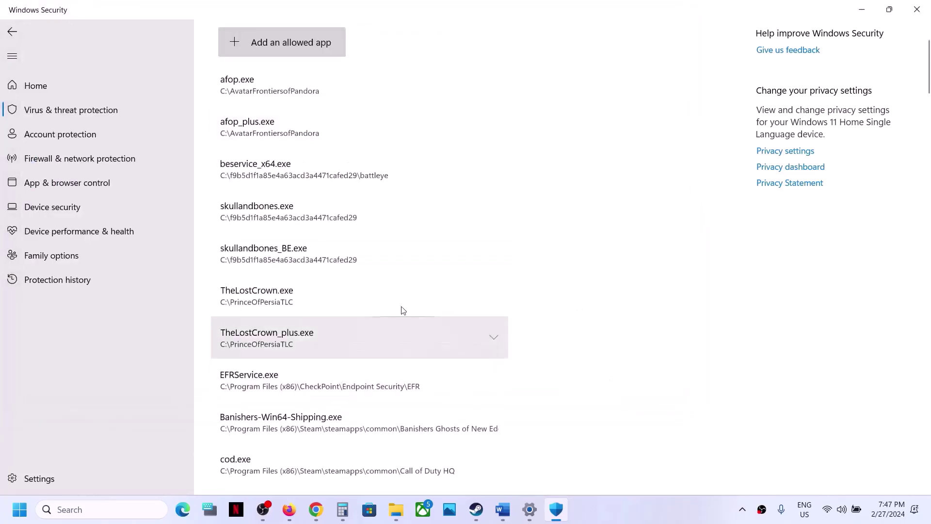
Step: Open Control Panel via a 'control' search, unlock the firewall's allowed apps, and start Allow another app
click(96, 511)
text(c)
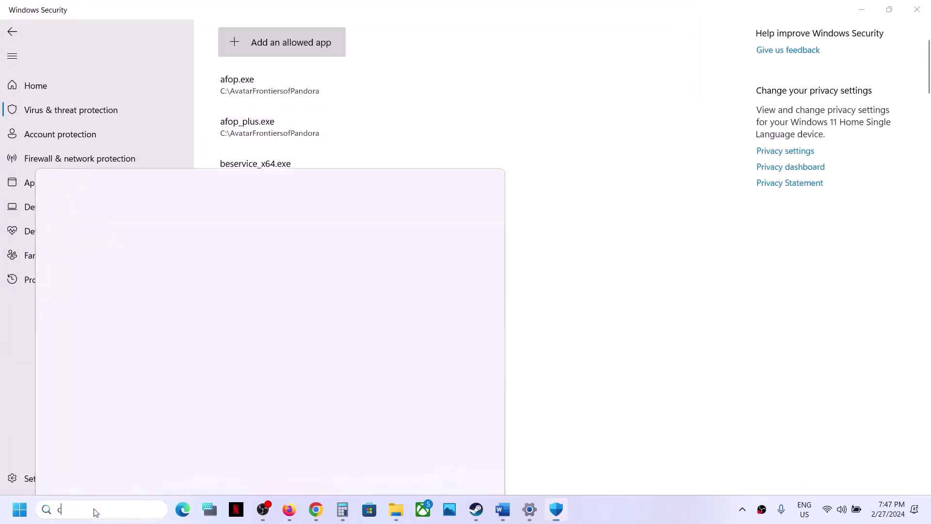
text(ontrol)
key(Return)
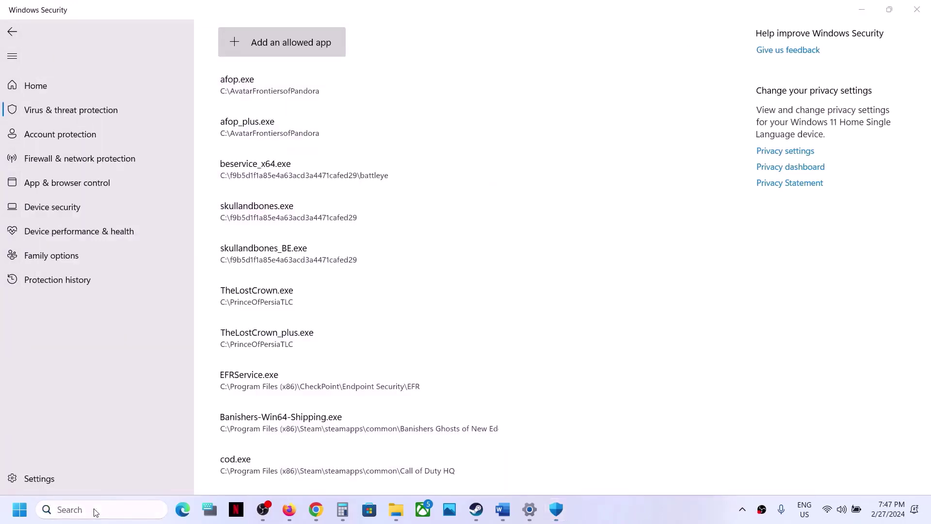
click(348, 96)
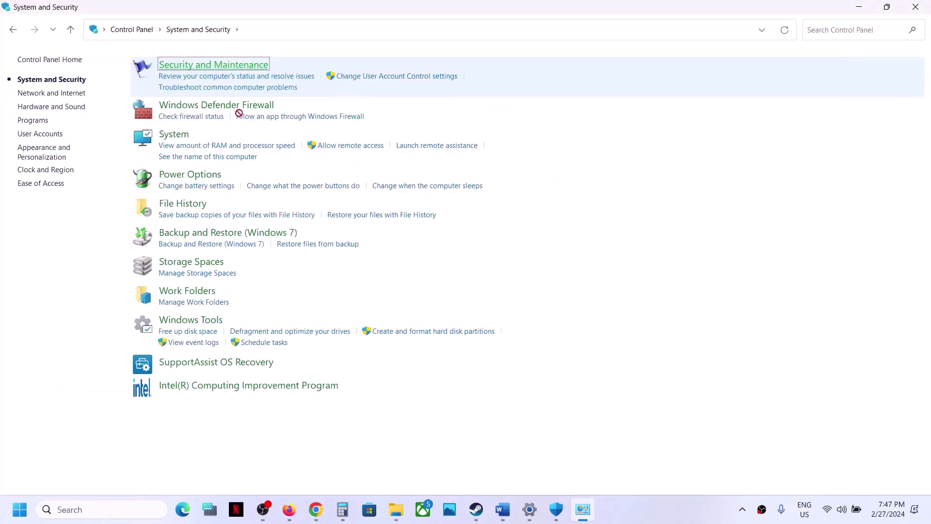
click(231, 109)
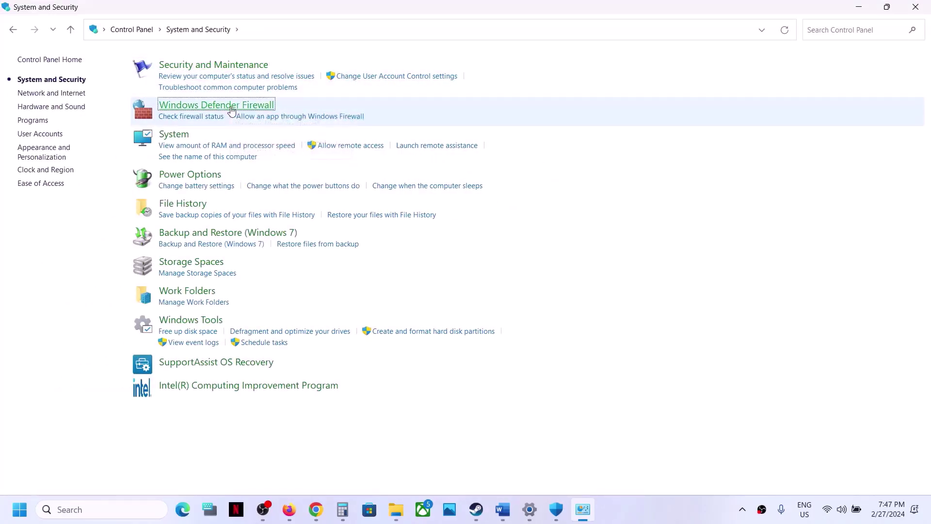
click(67, 85)
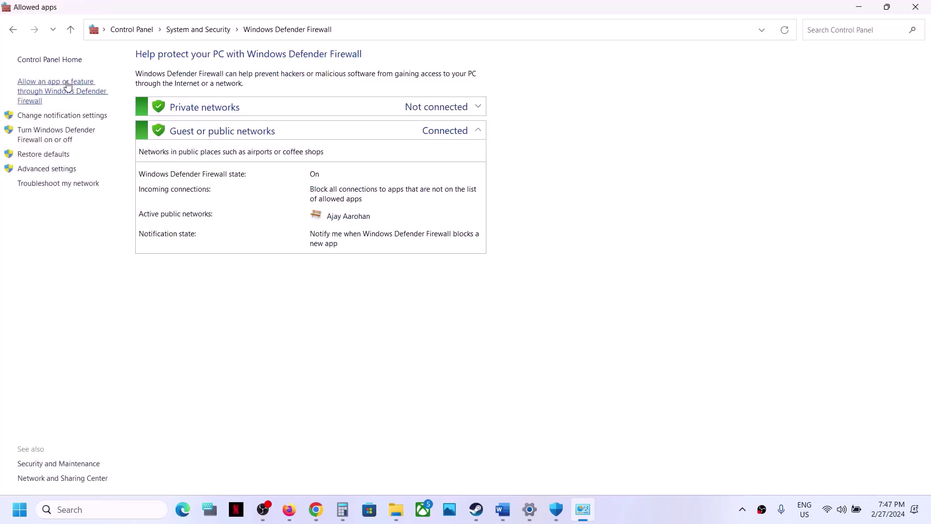
click(624, 95)
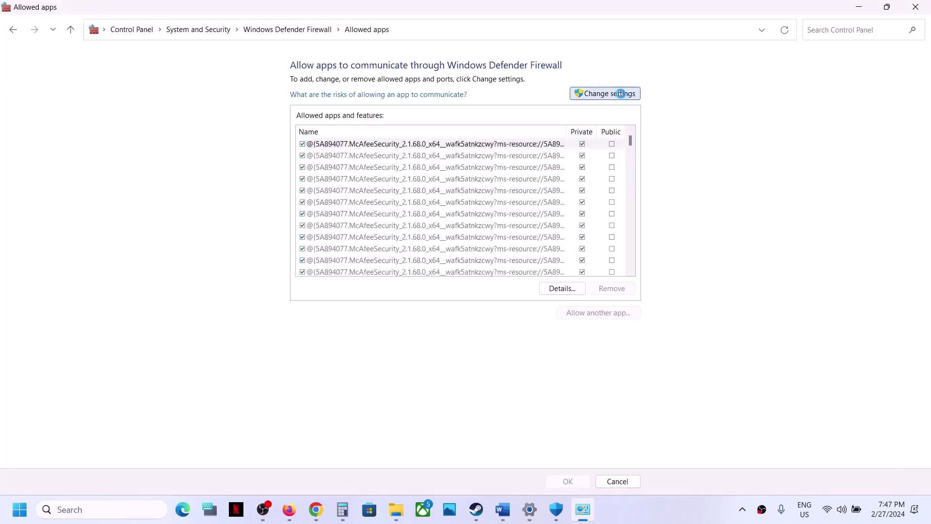
click(593, 313)
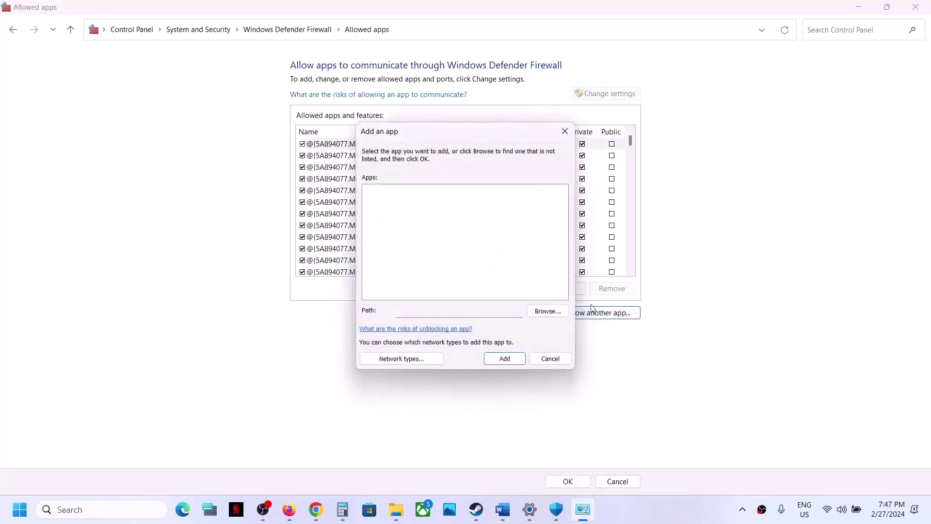
Step: Browse to steamapps\common\NIGHT-RUNNERS PROLOGUE and pick the game executable
click(550, 314)
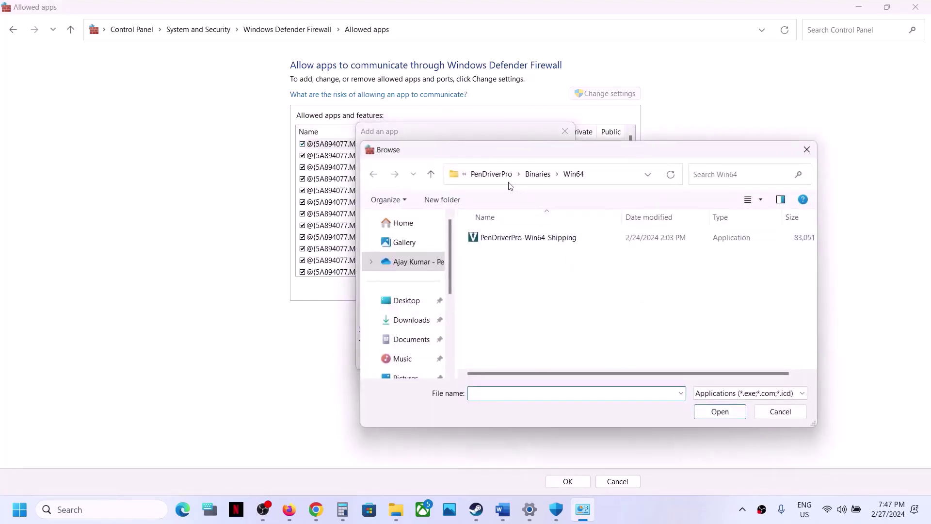
click(432, 174)
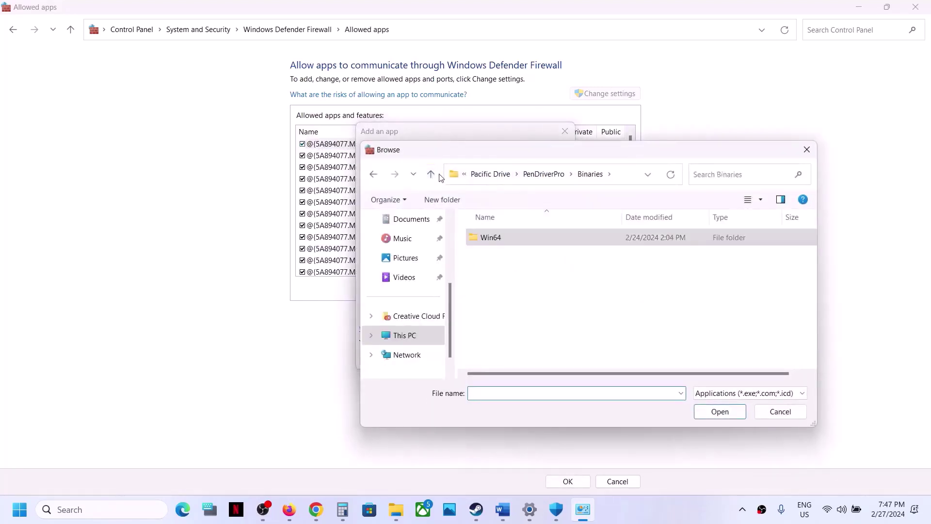
click(435, 173)
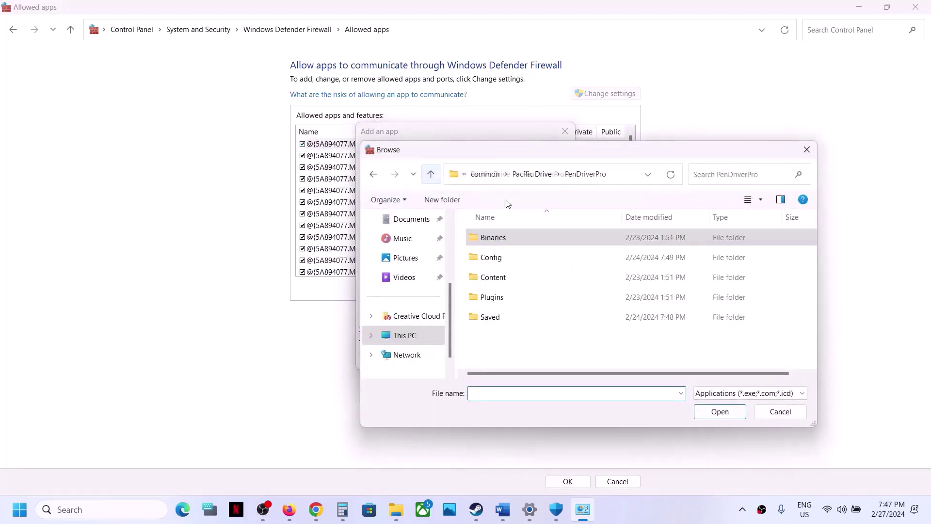
click(431, 175)
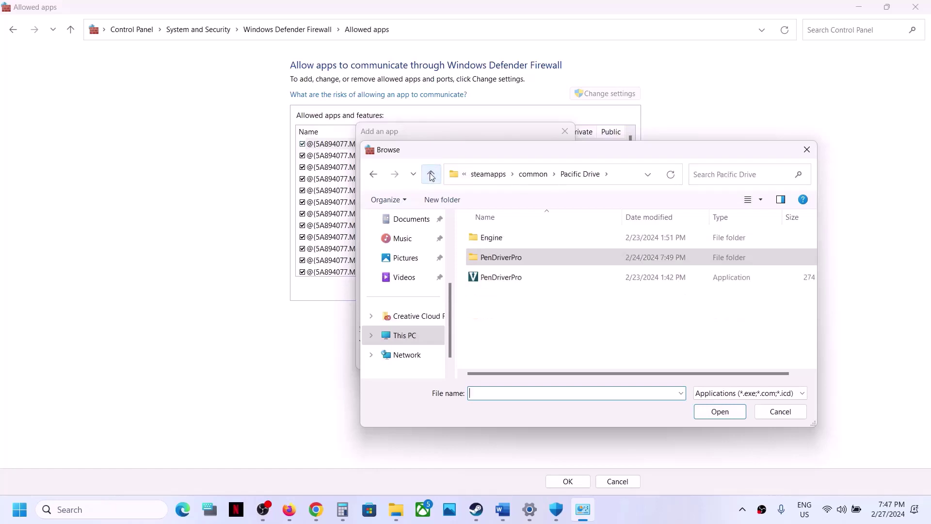
click(532, 174)
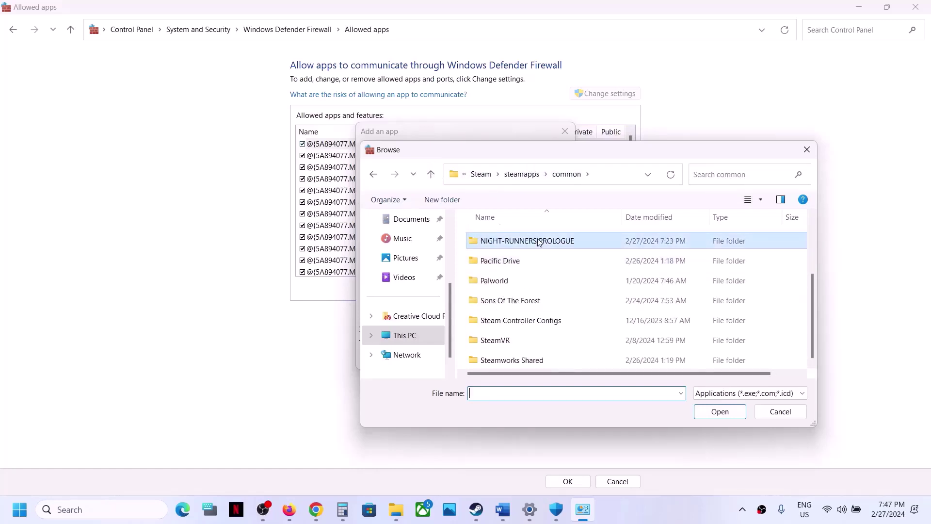
double_click(537, 241)
click(529, 280)
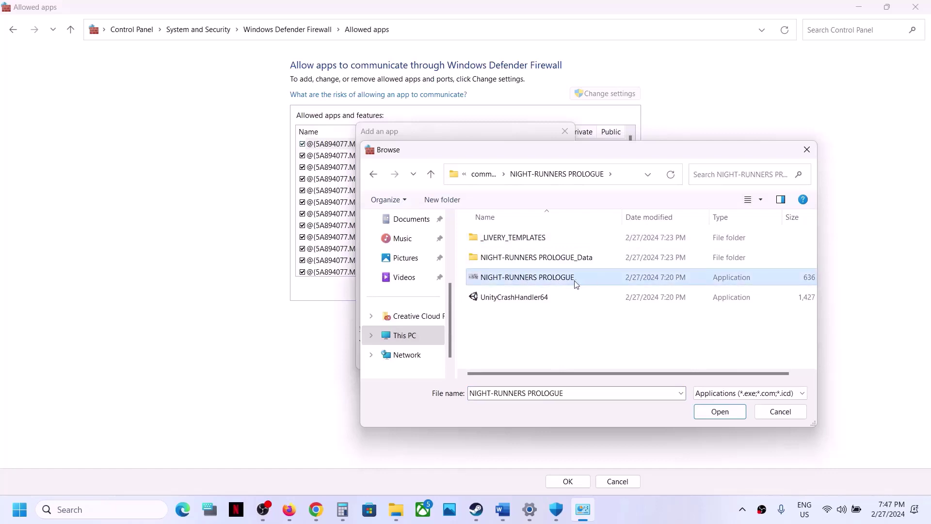
click(711, 412)
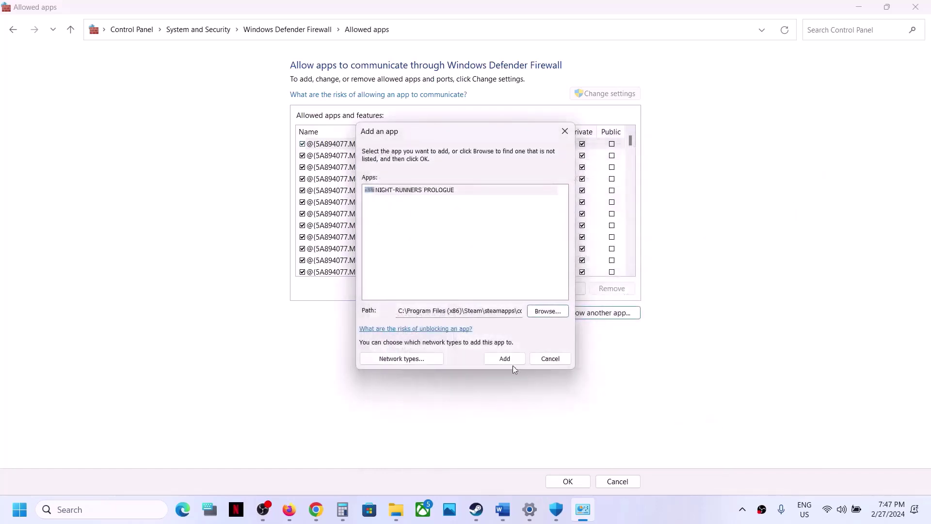
Step: Add the game, acknowledge it's already an exception, and close the firewall windows
click(506, 360)
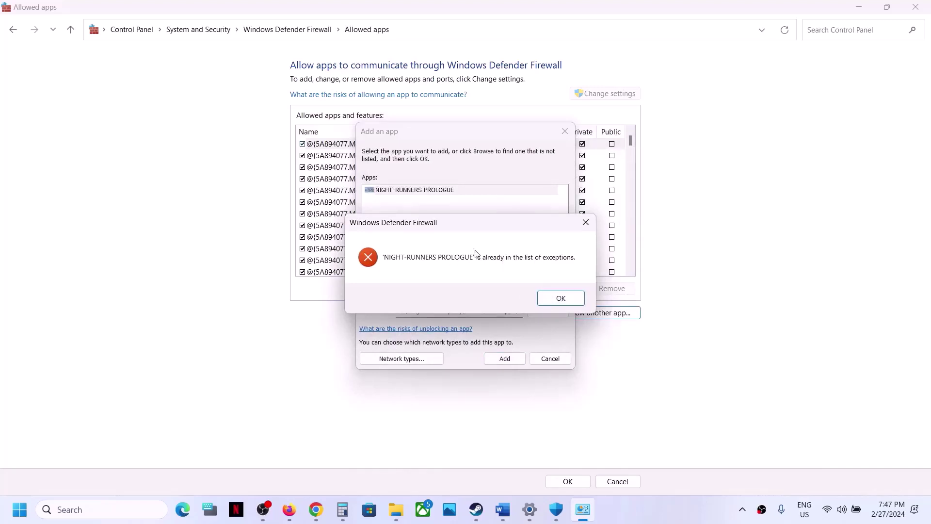
click(551, 302)
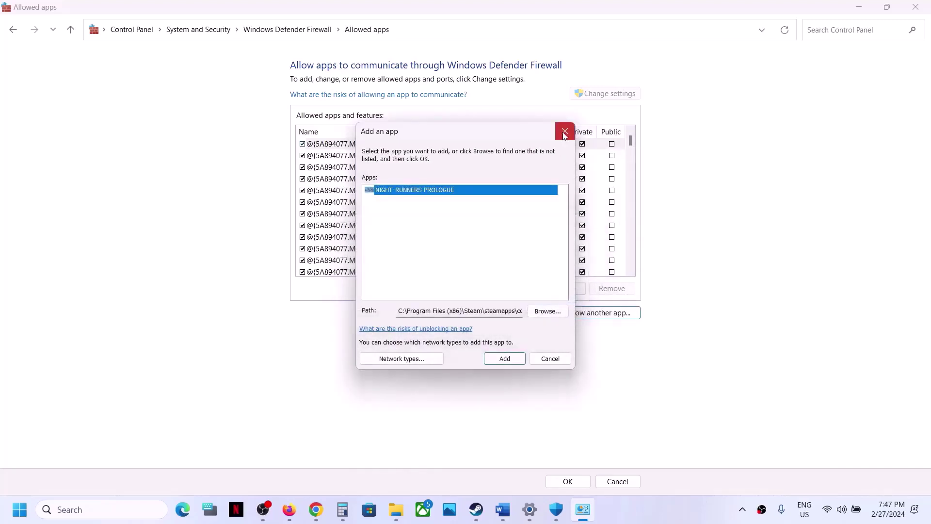
click(565, 132)
click(922, 7)
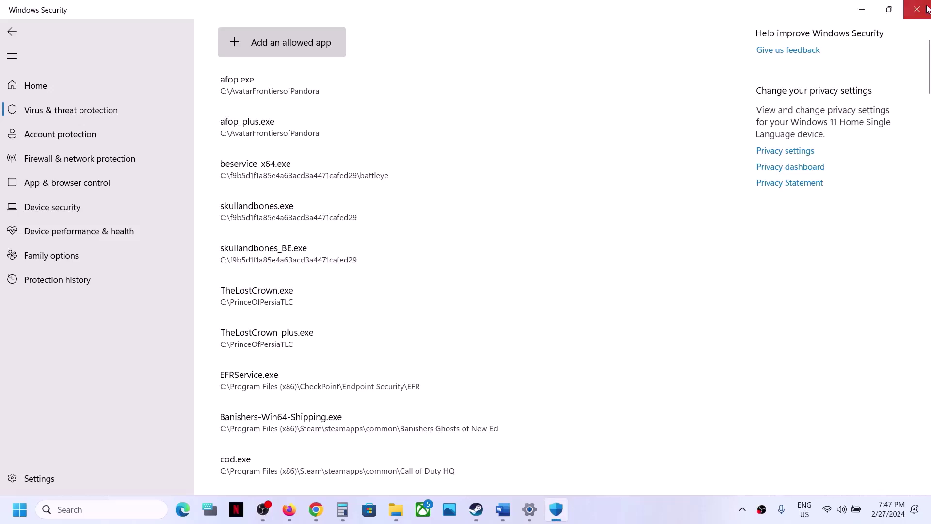
Step: Close Windows Security and highlight Step 9's run-as-administrator text in Word
click(926, 8)
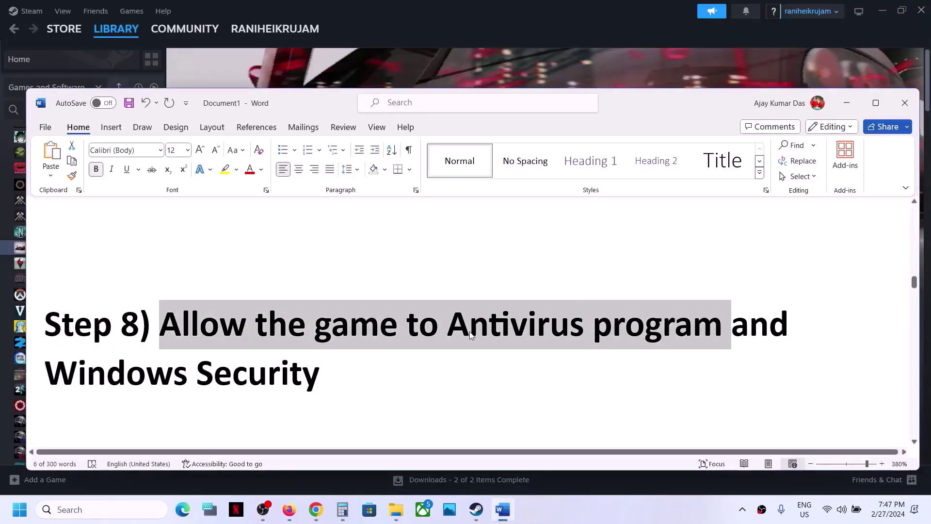
scroll(469, 334, down, 5)
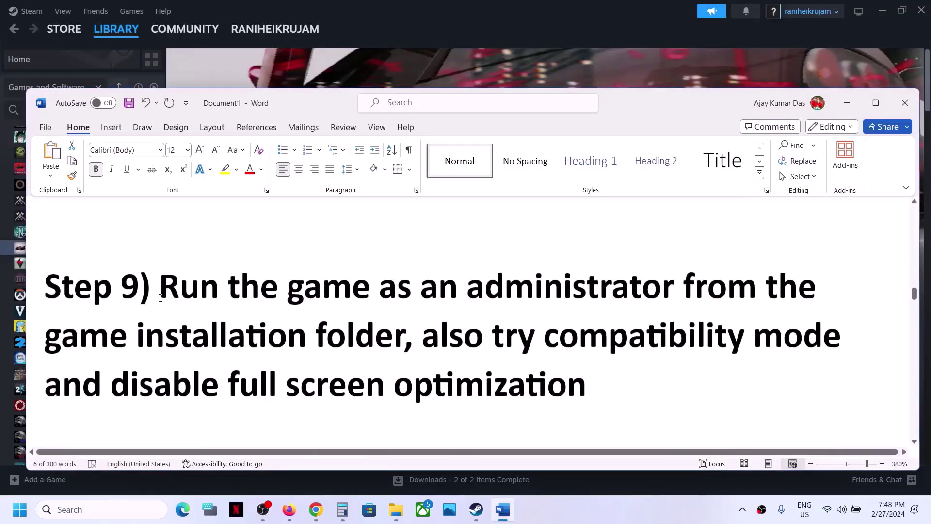
drag(160, 297, 421, 339)
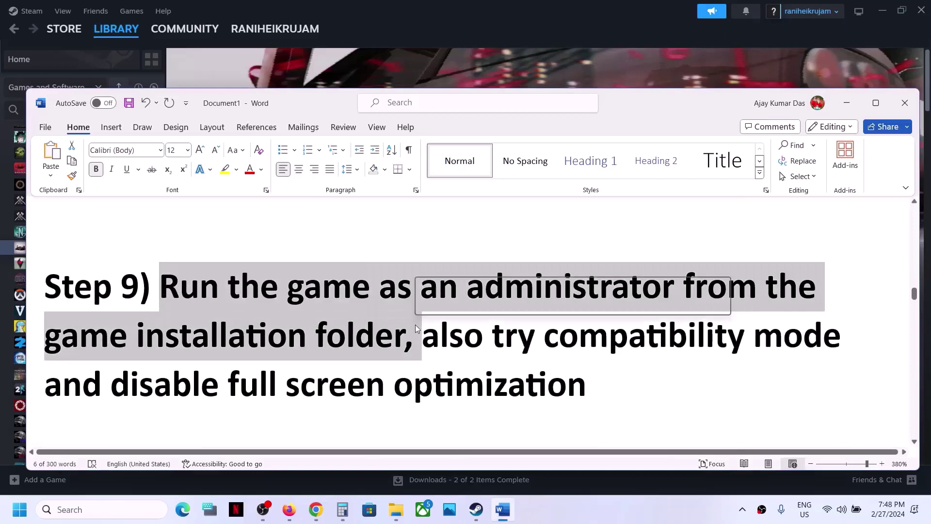
Step: Minimize Word and open NIGHT-RUNNERS PROLOGUE's folder via Manage > Browse local files
click(846, 103)
right_click(105, 251)
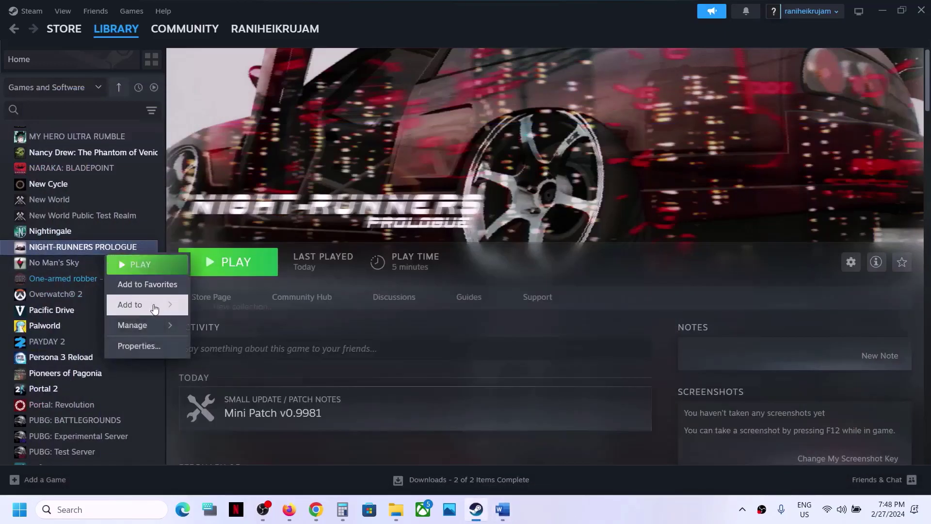
mouse_move(141, 325)
click(247, 347)
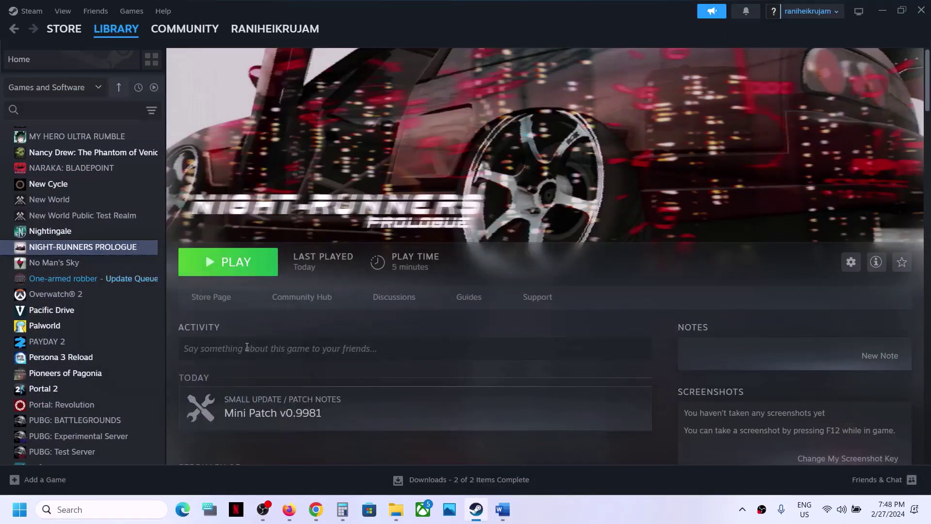
Step: Tick Run this program as an administrator in the game exe's Compatibility settings and apply
mouse_move(401, 514)
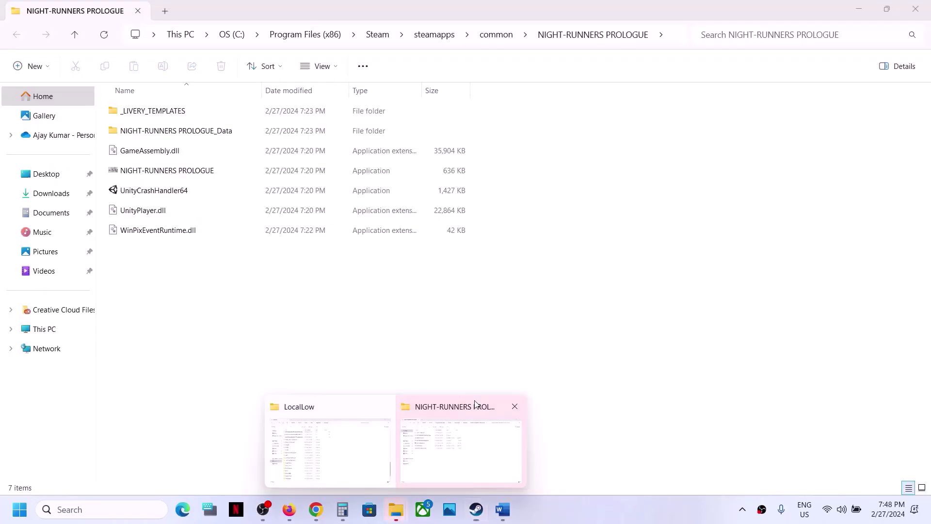
click(458, 439)
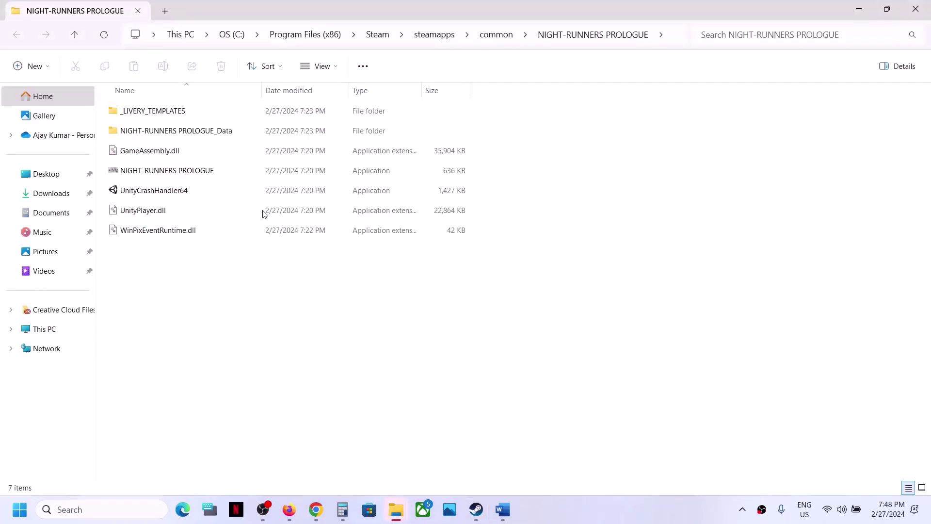
click(147, 173)
right_click(158, 174)
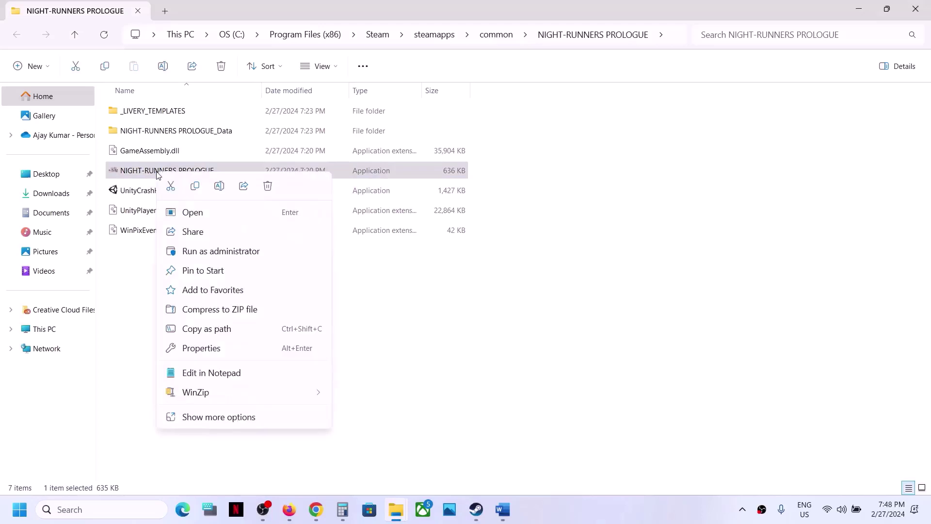
click(224, 349)
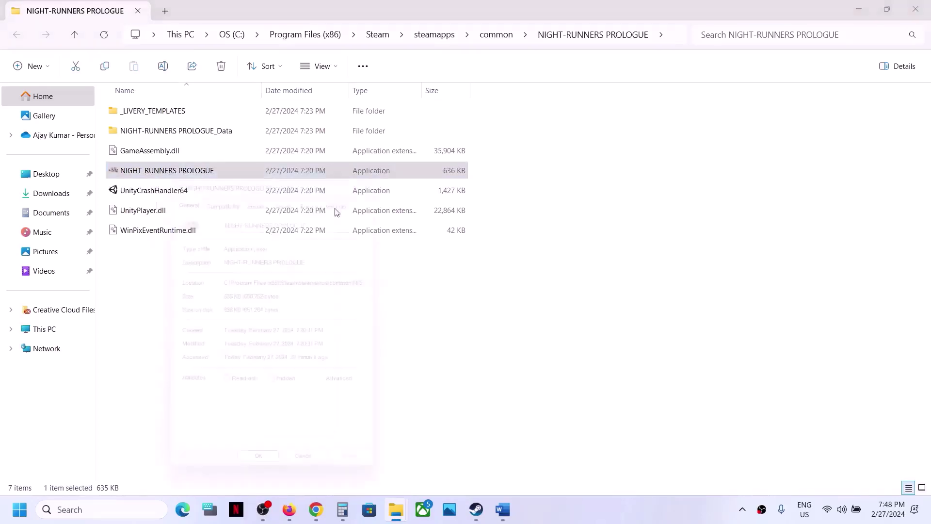
click(230, 192)
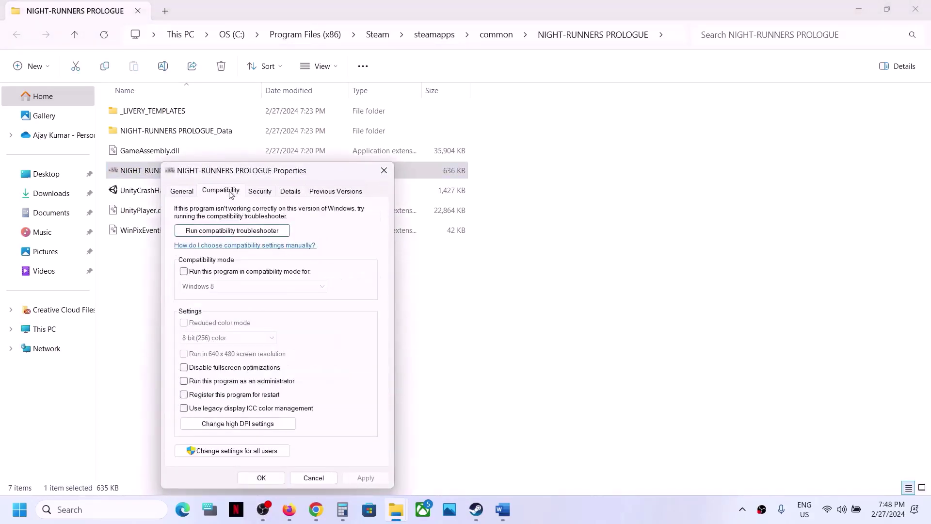
click(184, 368)
click(366, 478)
click(262, 477)
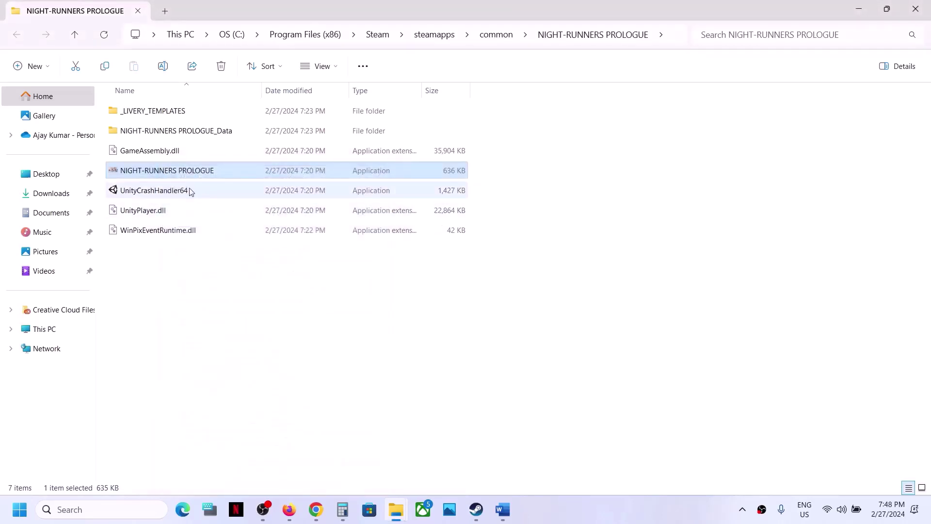
Step: Turn on compatibility mode for the game executable, keeping Windows 8, and apply
right_click(185, 170)
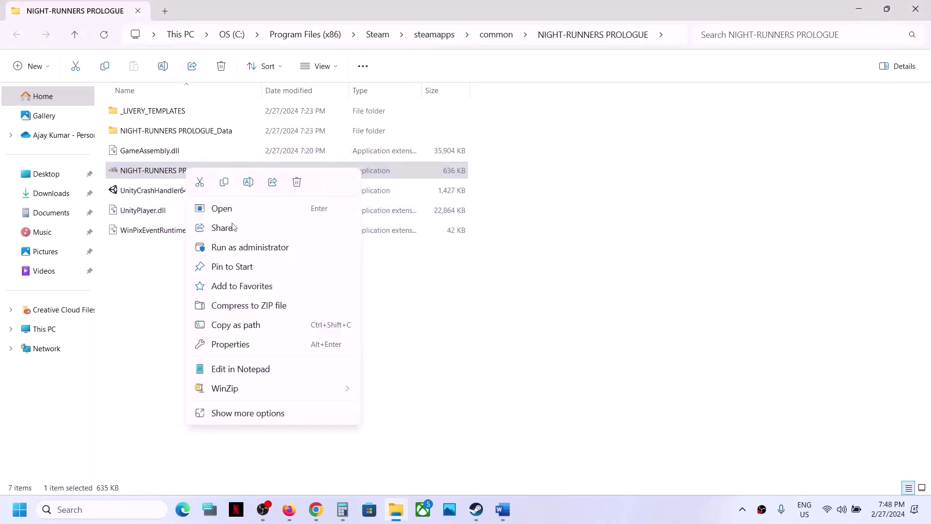
click(241, 345)
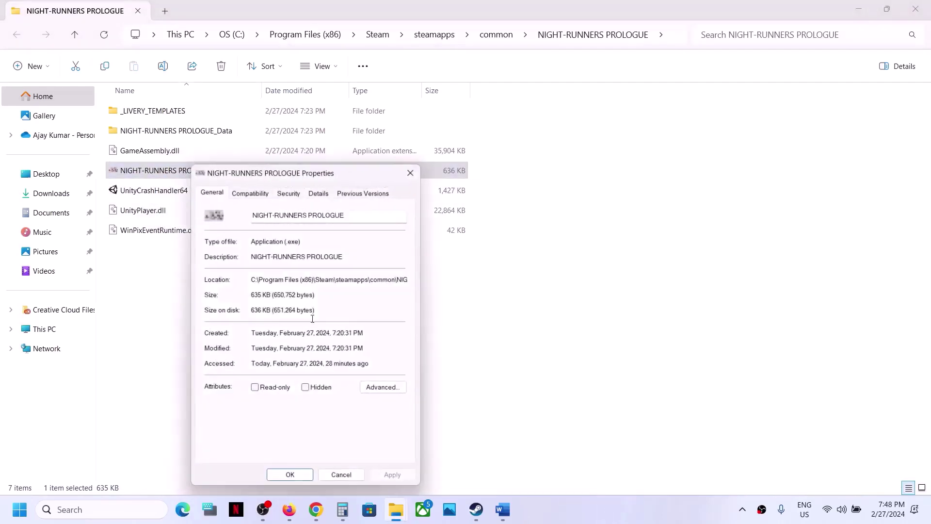
click(251, 192)
click(216, 275)
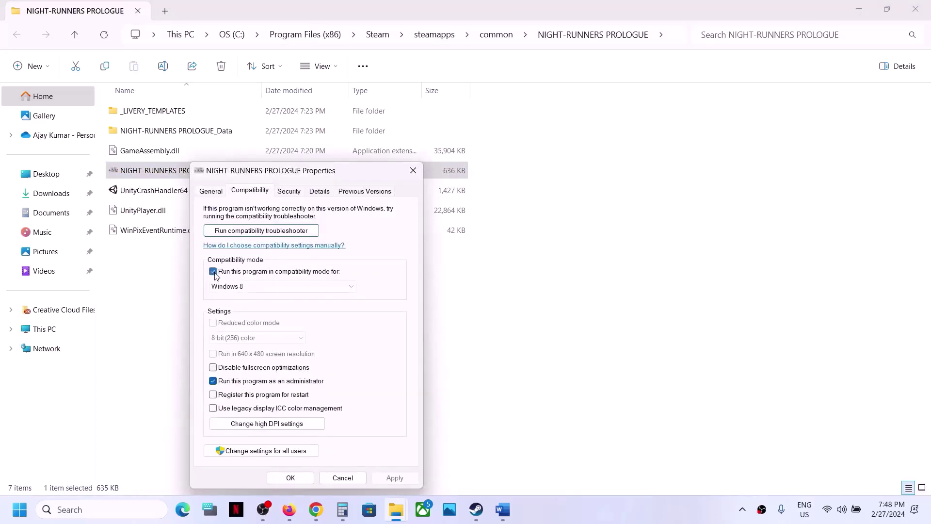
click(239, 286)
click(239, 328)
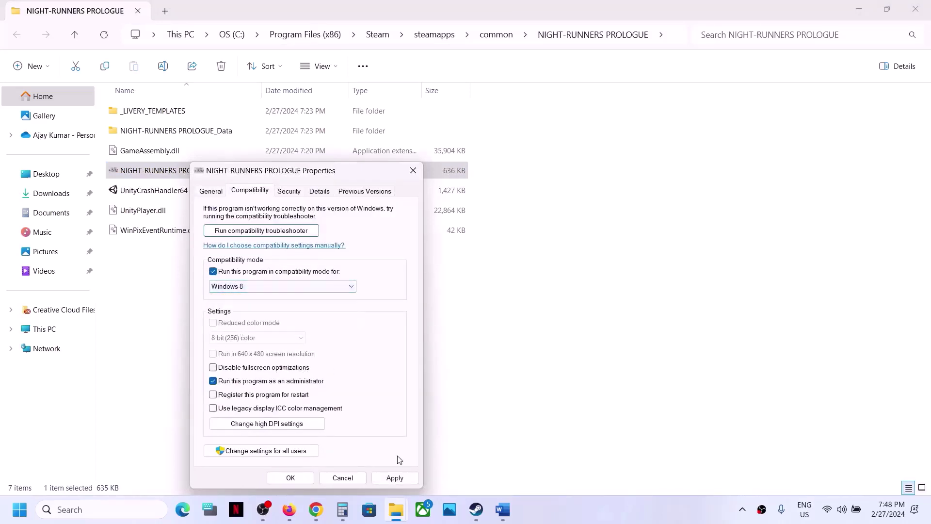
click(394, 478)
click(290, 478)
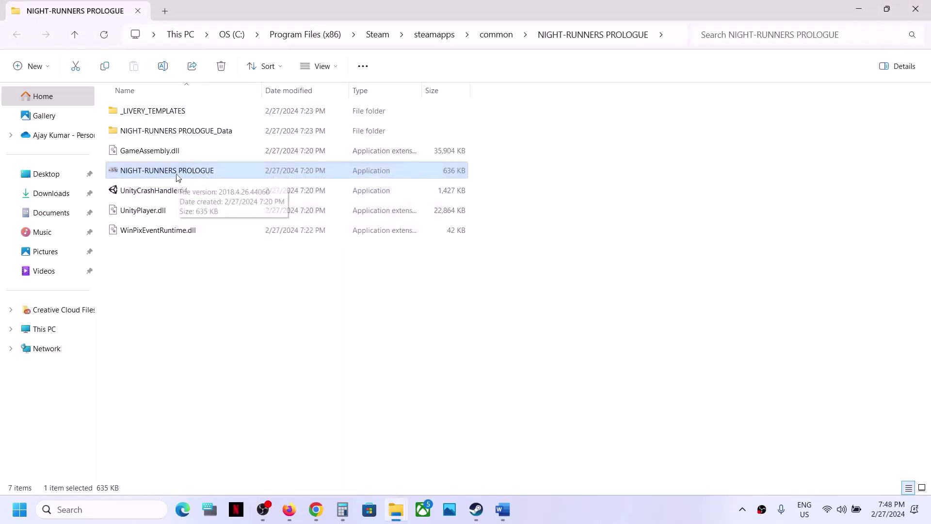
Step: Switch the compatibility target to Windows 7, disable fullscreen optimizations, and apply
right_click(178, 180)
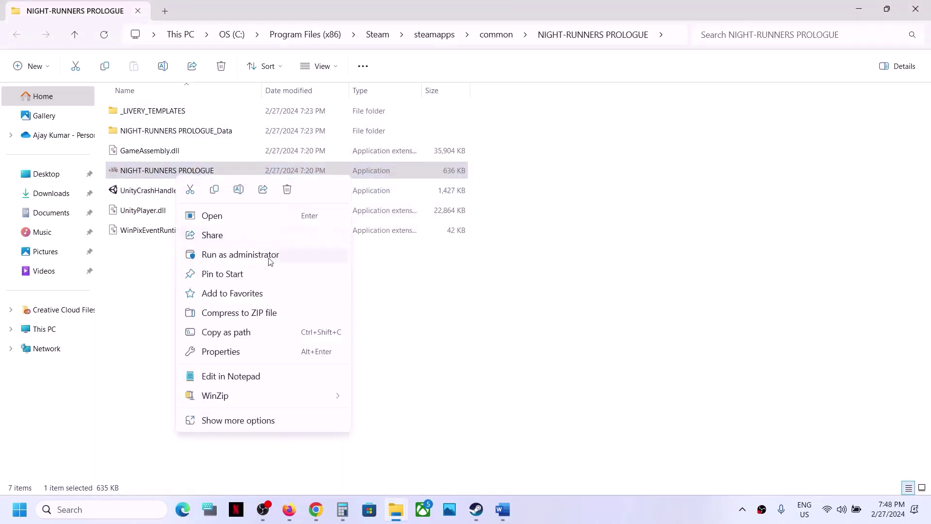
click(232, 354)
click(240, 191)
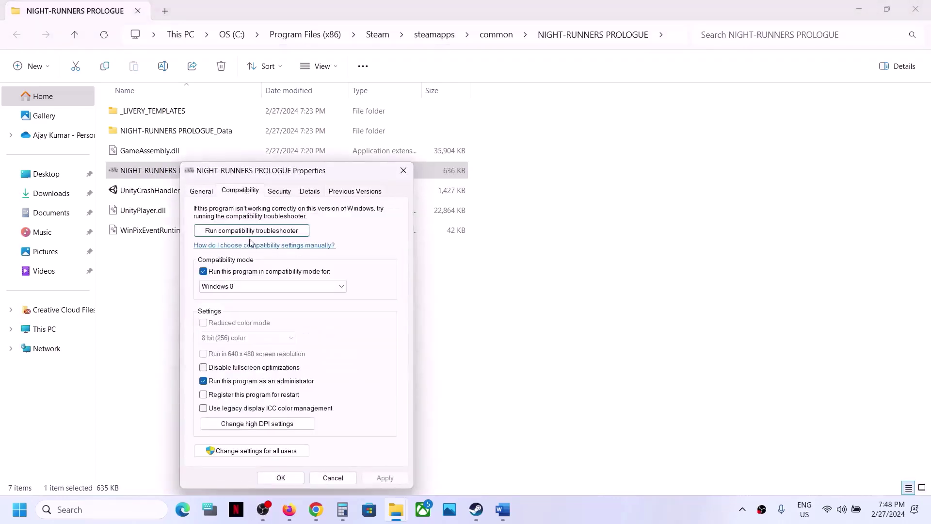
click(235, 286)
click(229, 319)
click(384, 478)
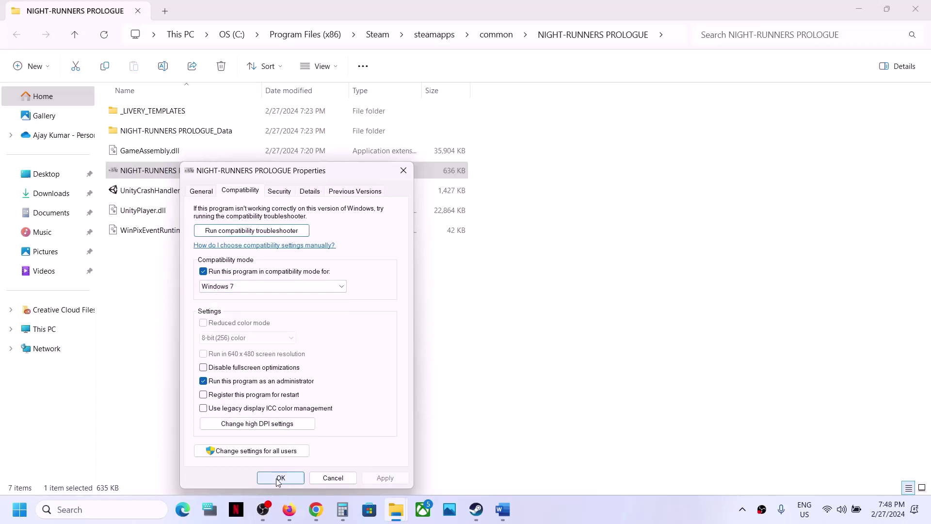
click(203, 368)
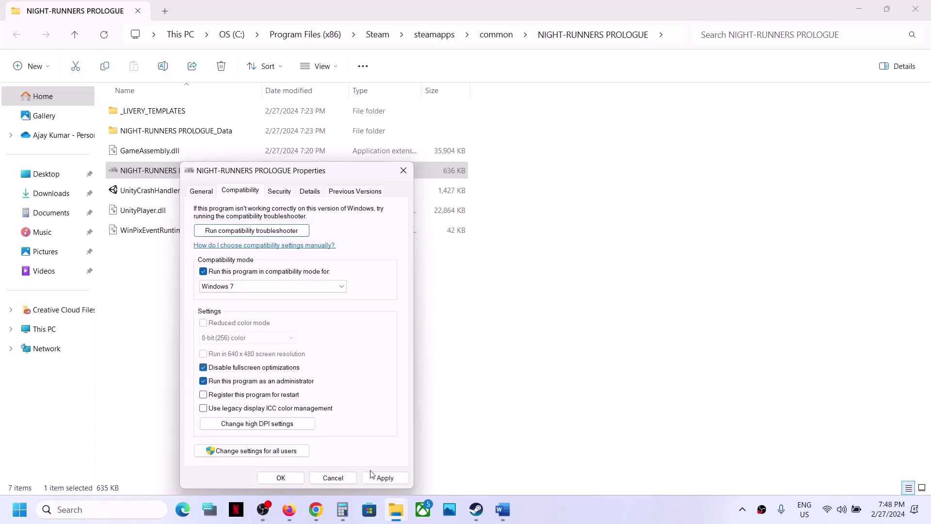
click(375, 479)
click(282, 478)
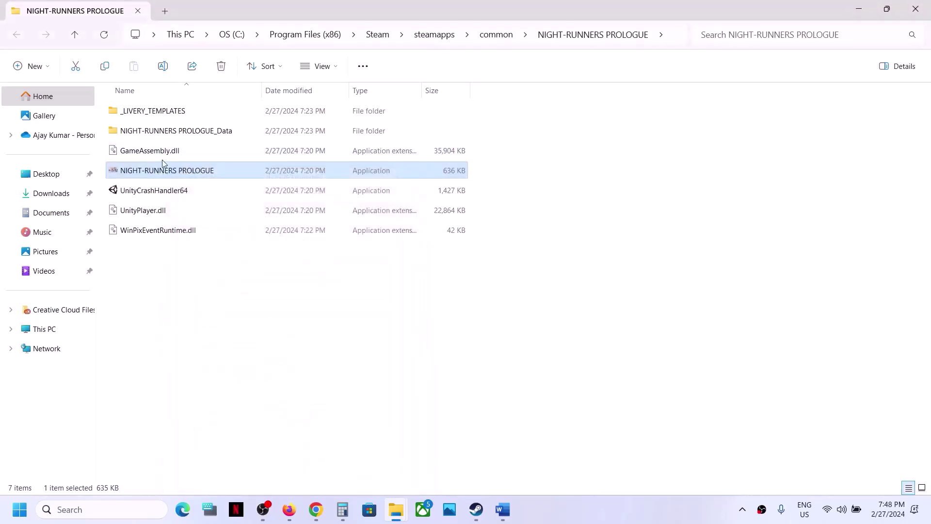
Step: Turn off compatibility mode and Run as administrator on the NIGHT-RUNNERS PROLOGUE executable
right_click(156, 175)
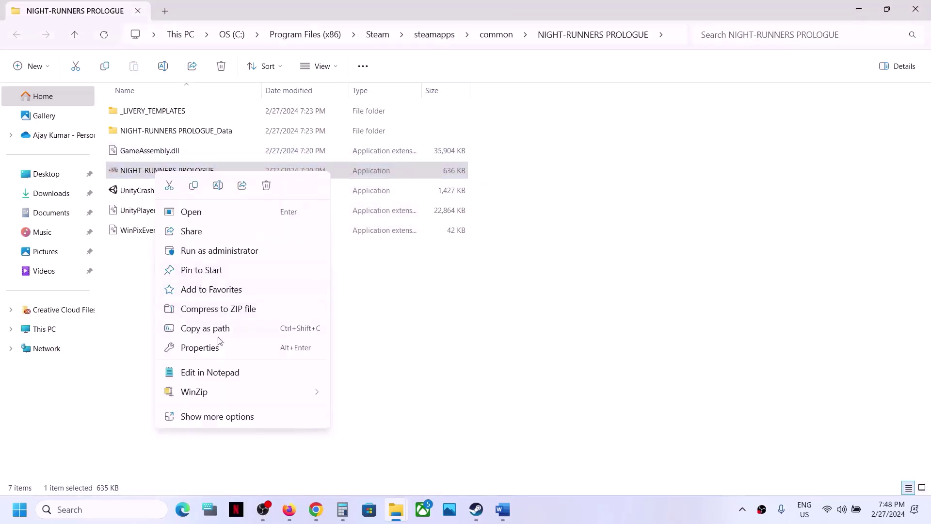
click(217, 350)
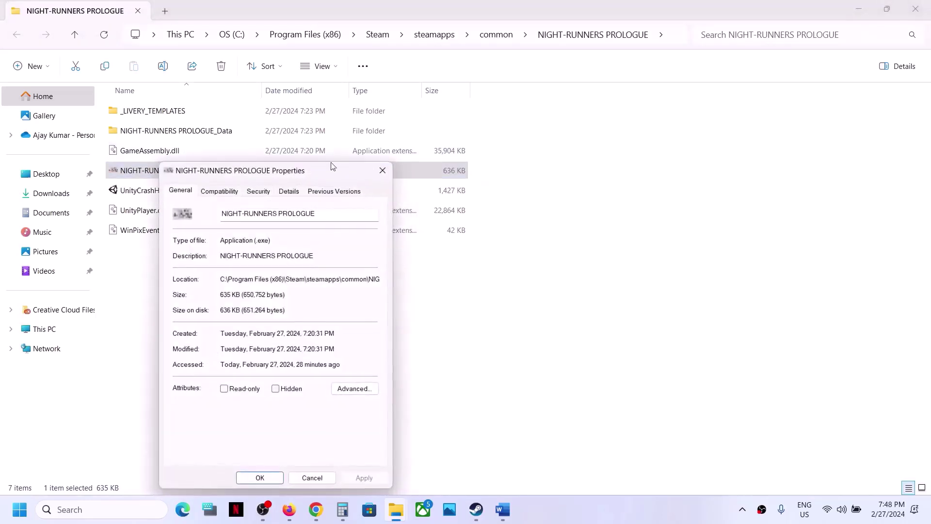
click(226, 194)
click(184, 272)
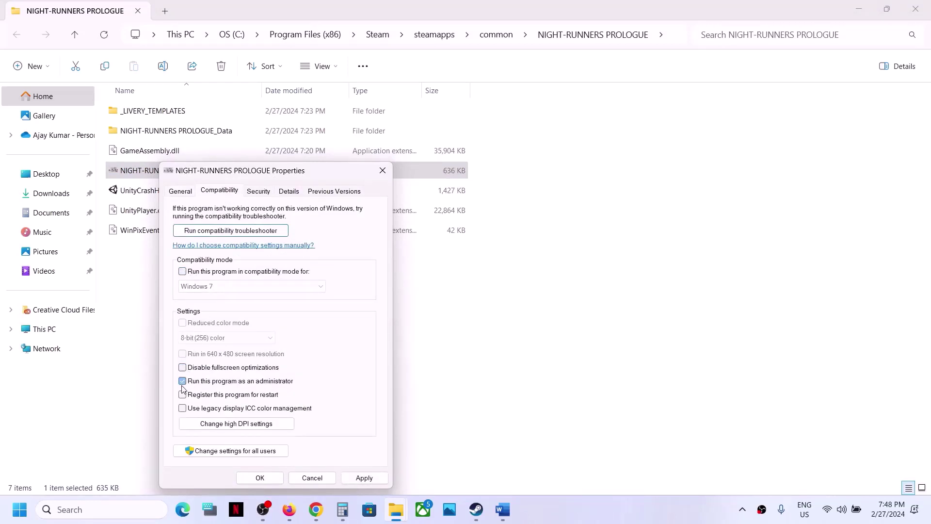
click(368, 480)
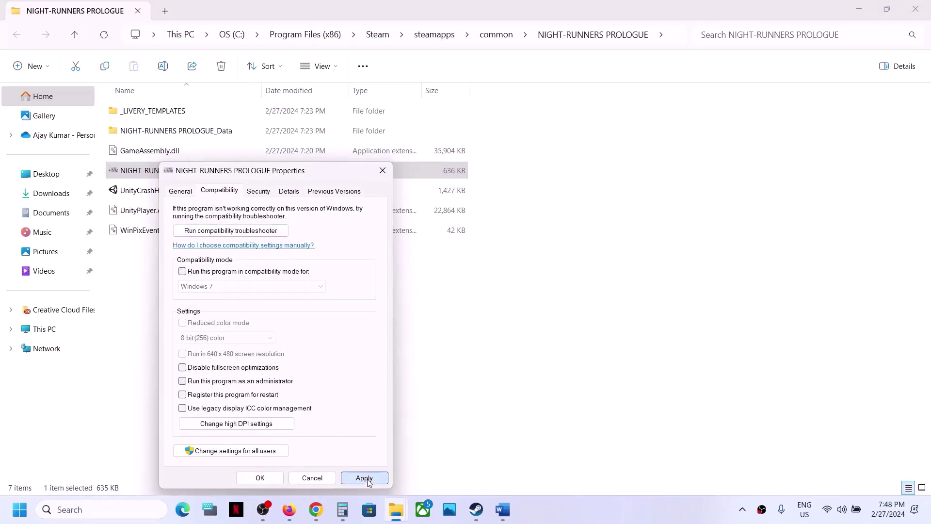
click(266, 477)
Step: Highlight the 'Verify the game files' step in the Word checklist
click(484, 513)
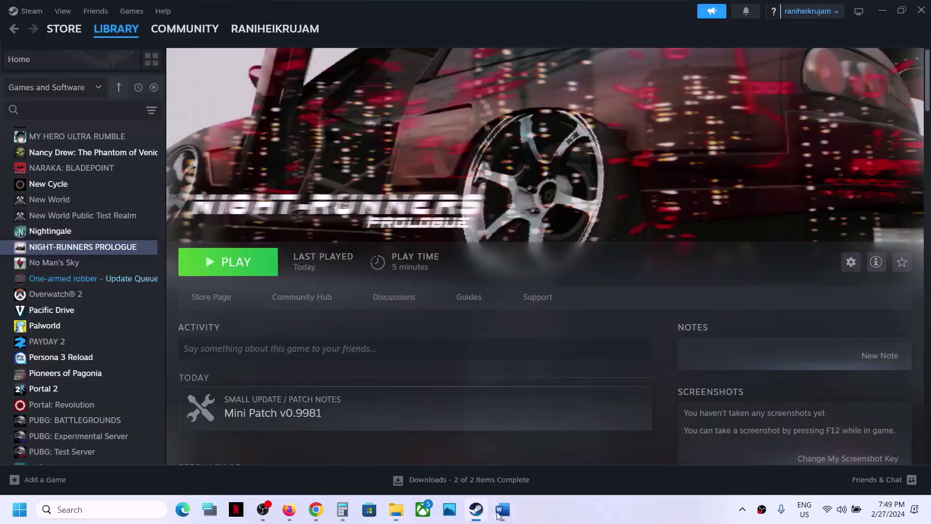
click(503, 510)
scroll(359, 295, down, 3)
scroll(360, 295, down, 1)
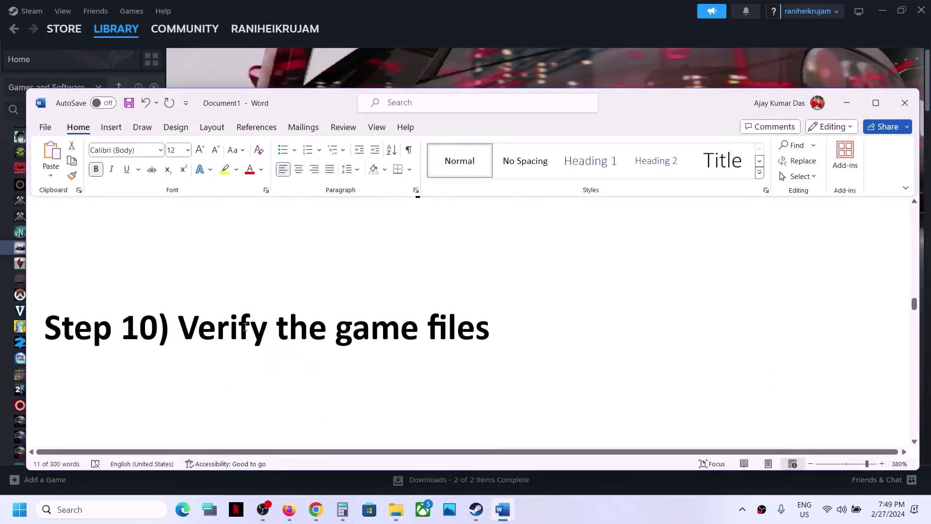
drag(212, 332, 489, 330)
Step: Start verifying the integrity of NIGHT-RUNNERS PROLOGUE's installed files in Steam
click(431, 44)
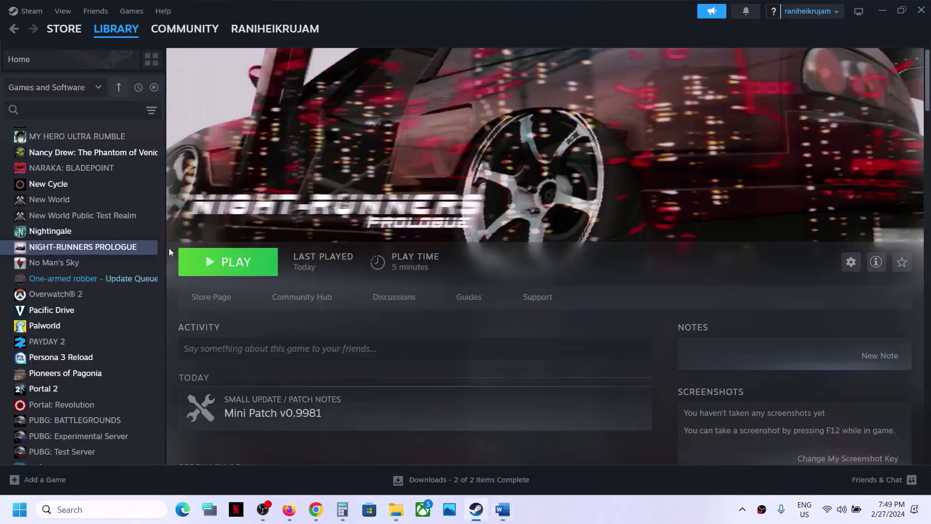
right_click(132, 256)
click(168, 345)
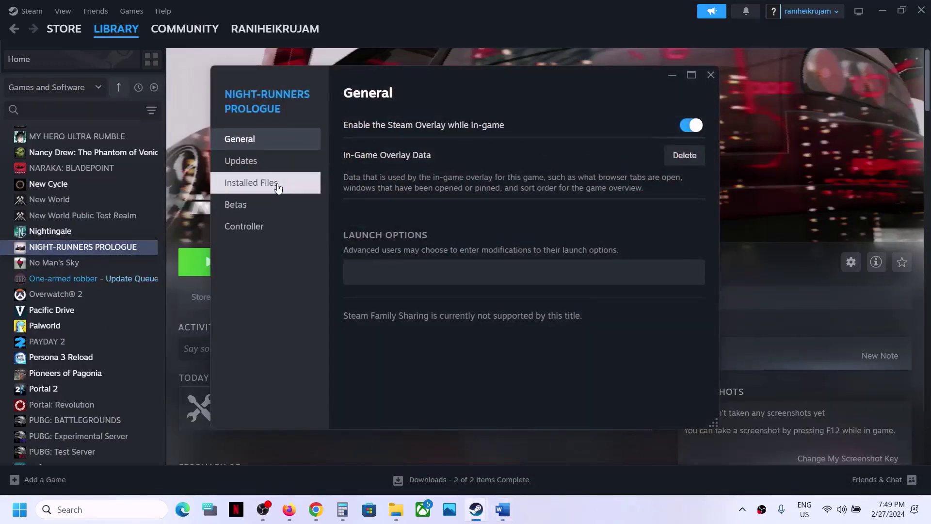
click(277, 188)
click(632, 214)
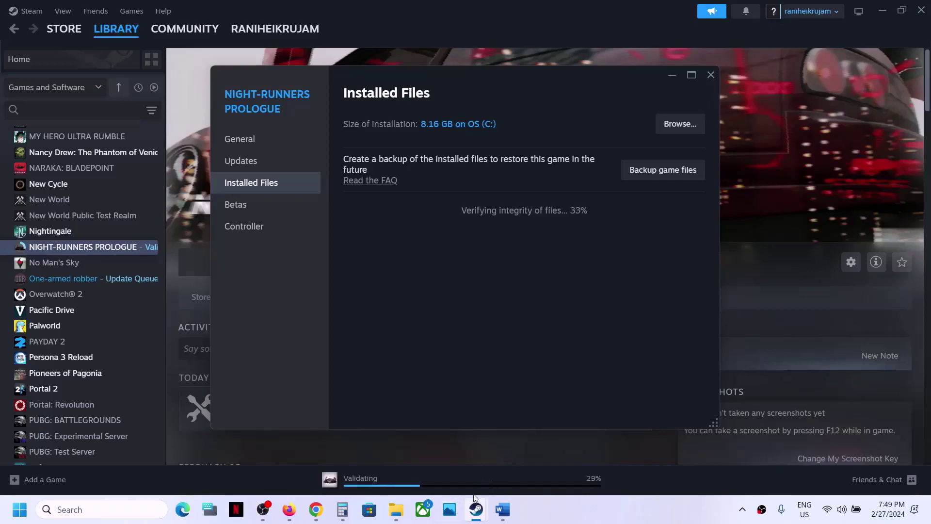
Step: Return to the Word checklist and scroll to Step 11's NVIDIA and AMD driver links
click(501, 515)
drag(490, 326, 696, 310)
scroll(218, 305, down, 3)
scroll(621, 295, down, 3)
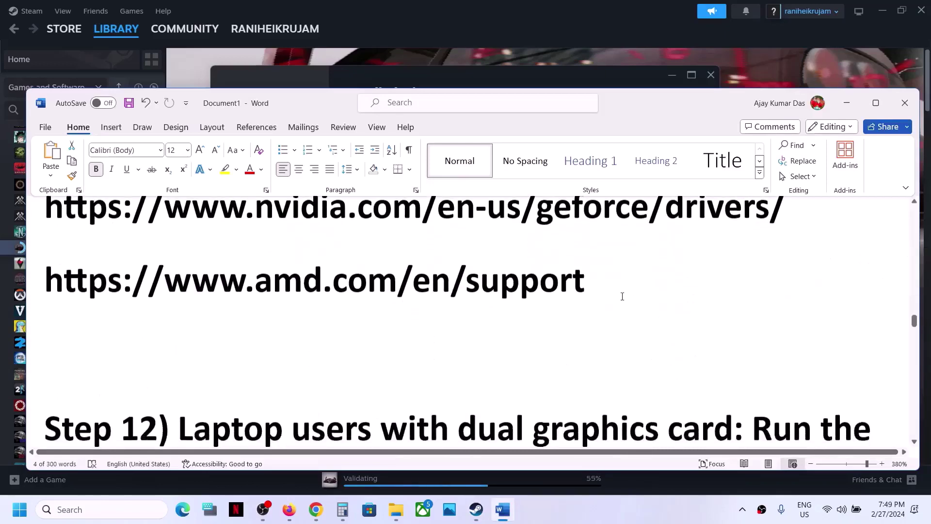